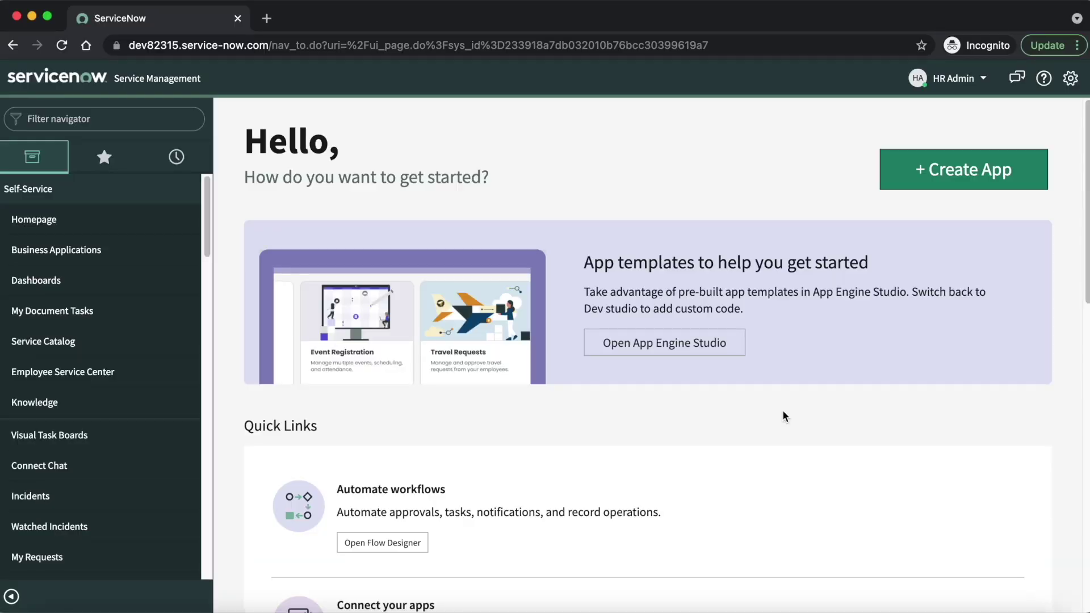
Step: Filter the navigator for 'hr cata' and open Manage HR Catalog in its new tab
click(109, 113)
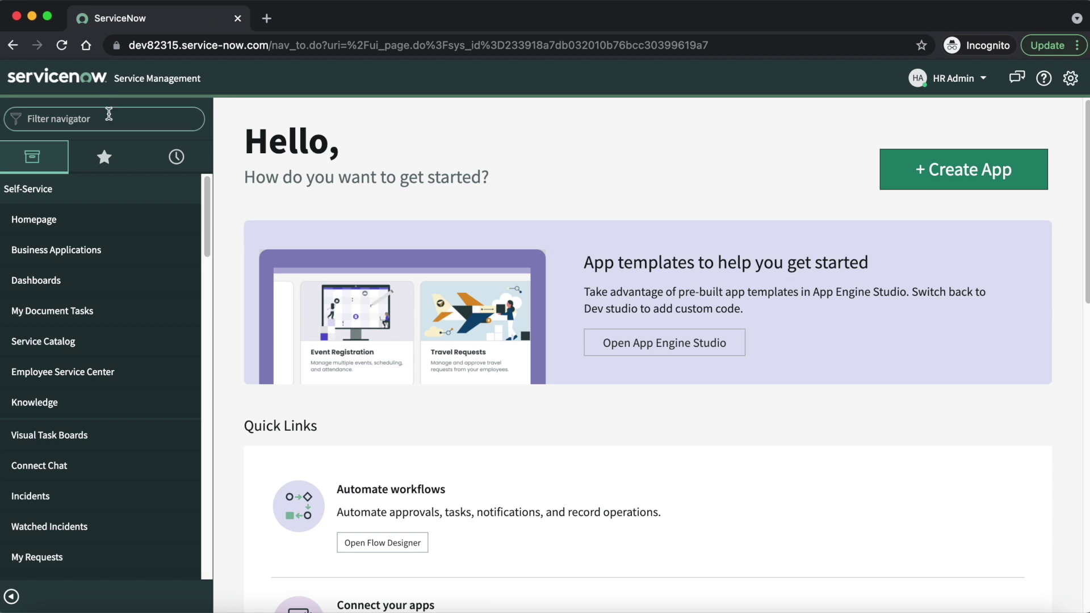
text(hr ca)
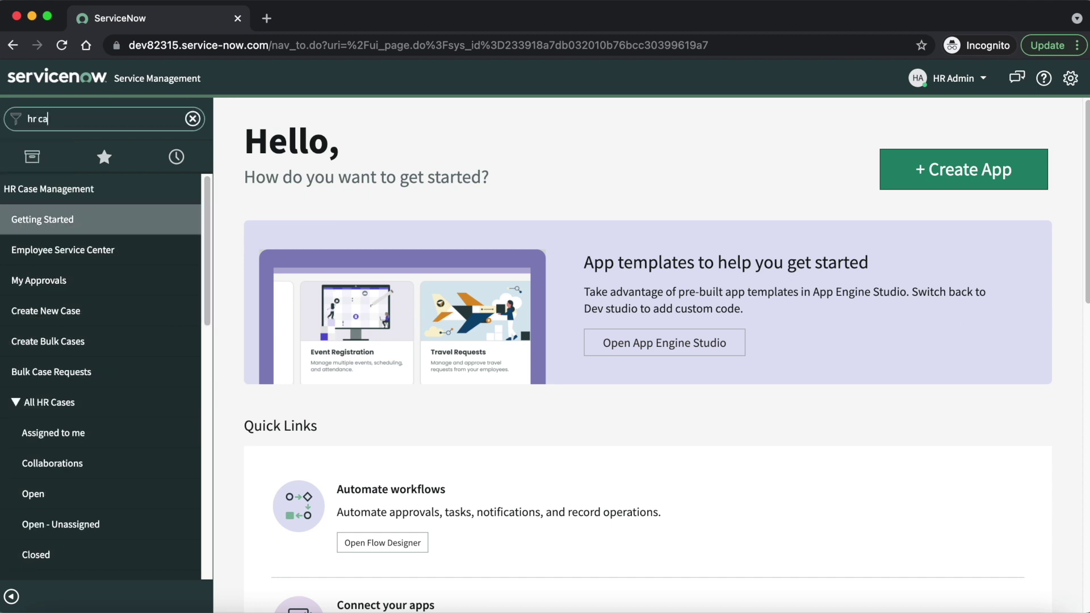
text(ta)
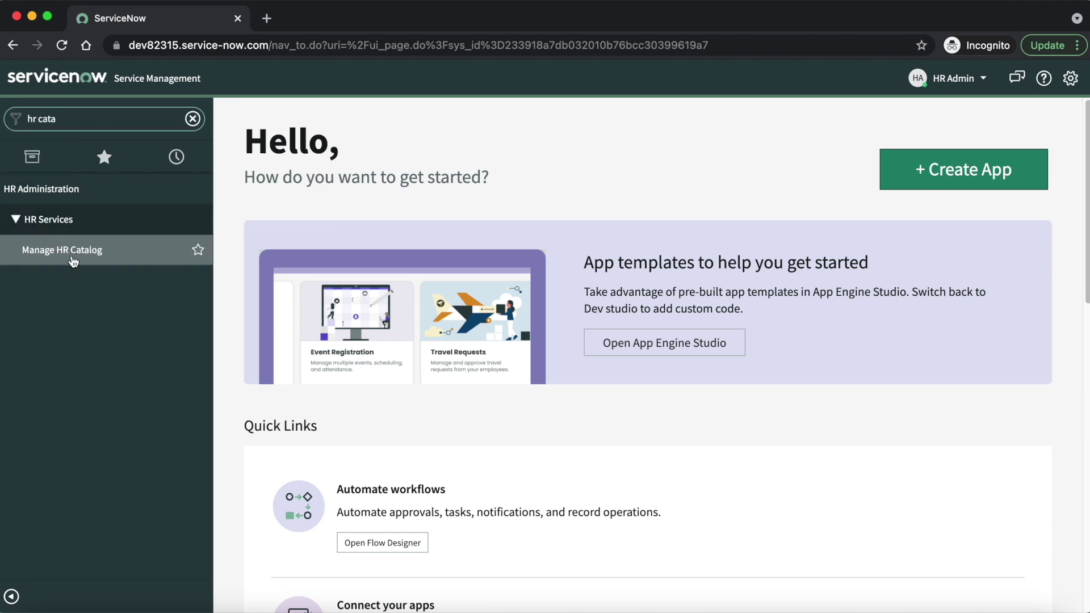
super+click(94, 256)
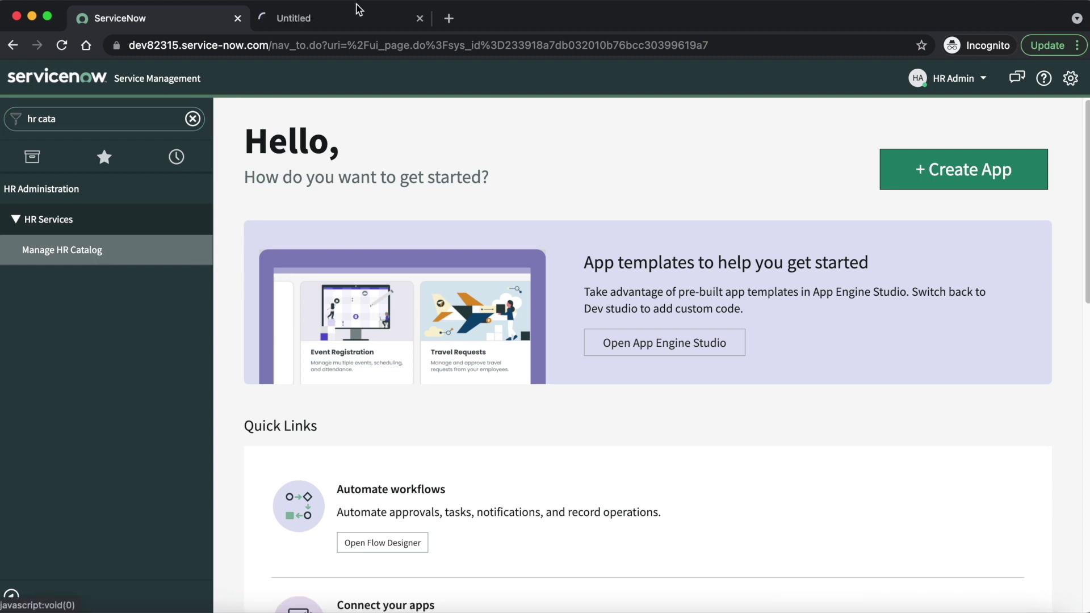
click(350, 19)
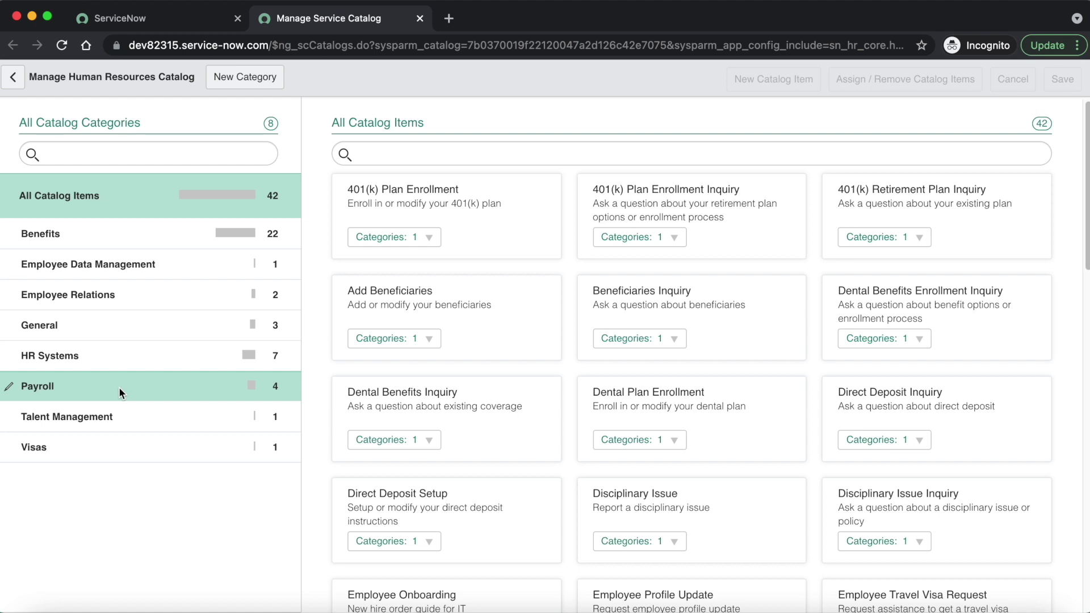
Step: Show the Payroll category's items and begin a new catalog item there
click(121, 388)
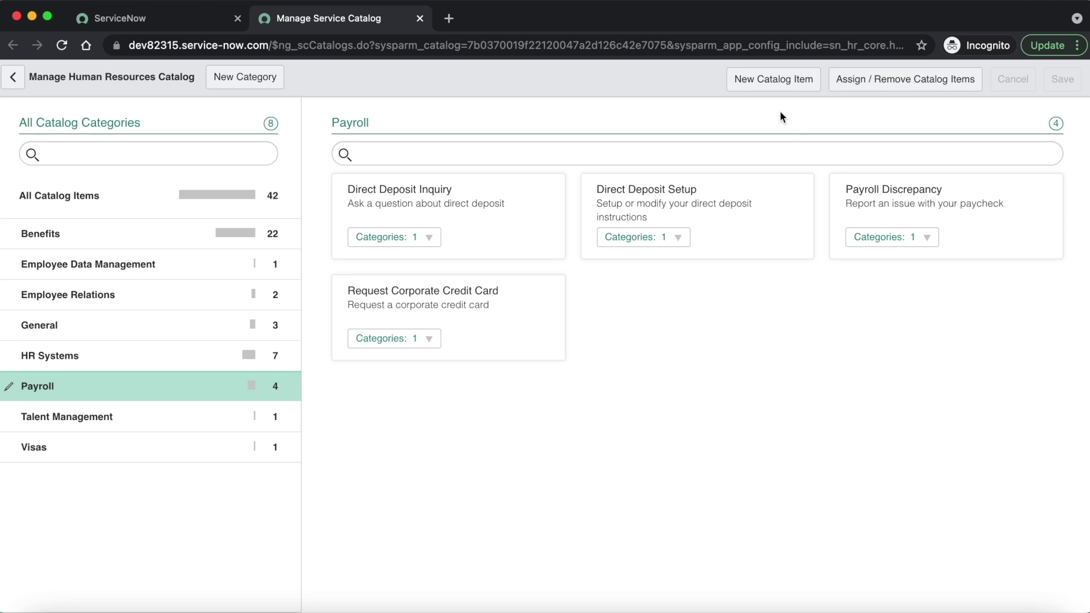
click(791, 84)
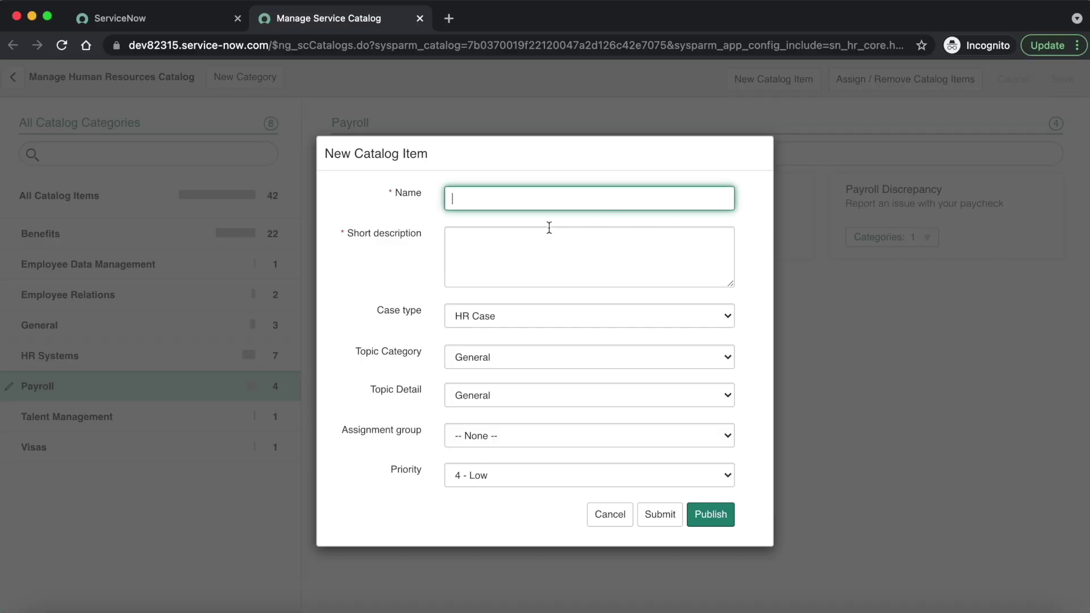
Step: Enter 'Payroll Inquiry' as Name and 'Request assistance related to your payroll' as Short description
text(Payroll Inquiry)
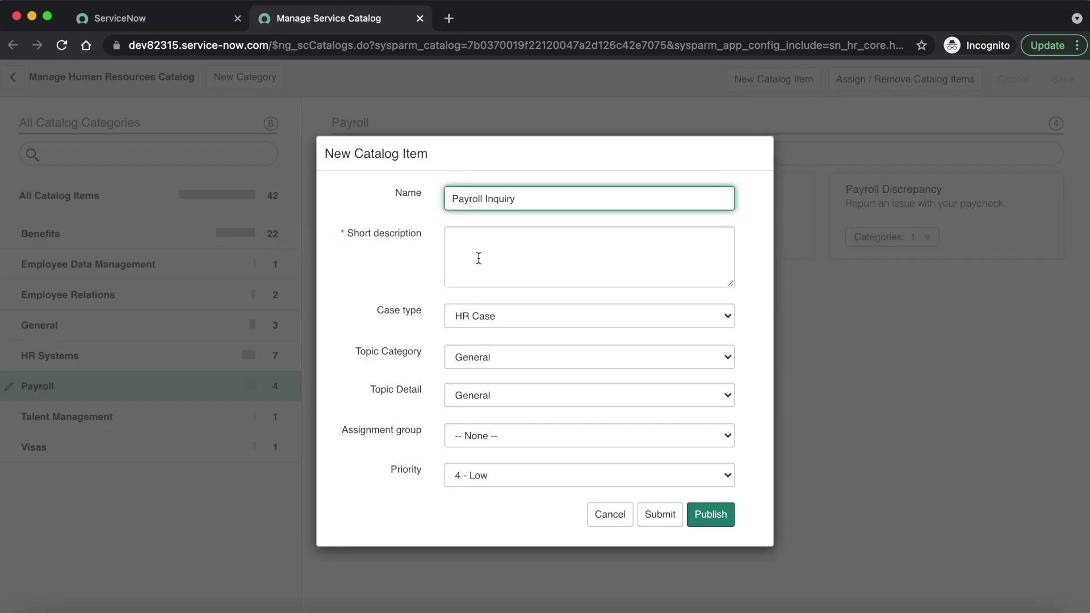
click(479, 257)
text(Request a)
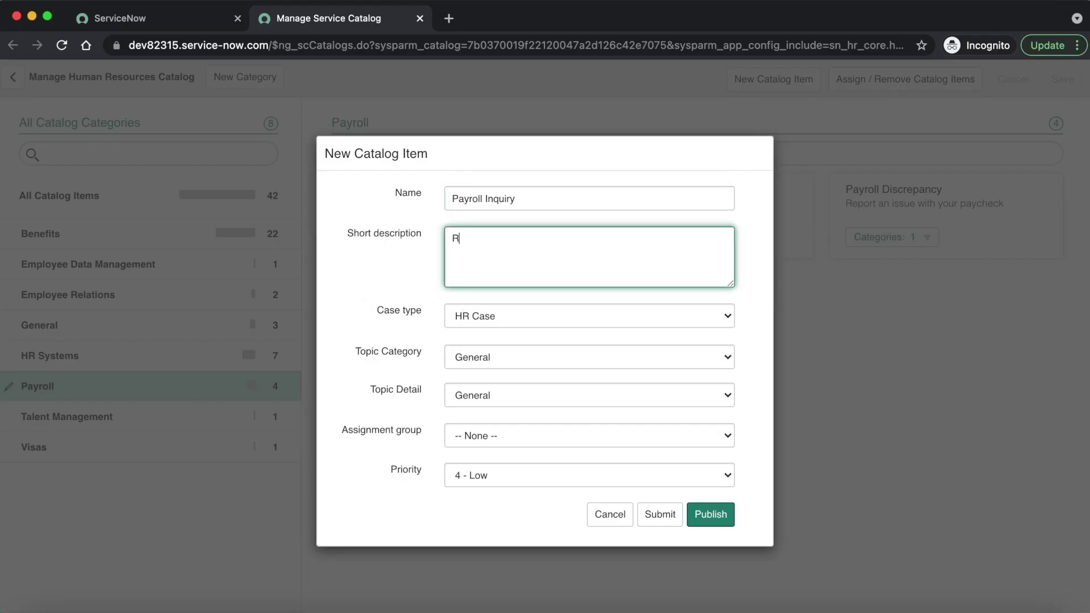
text(ssistance)
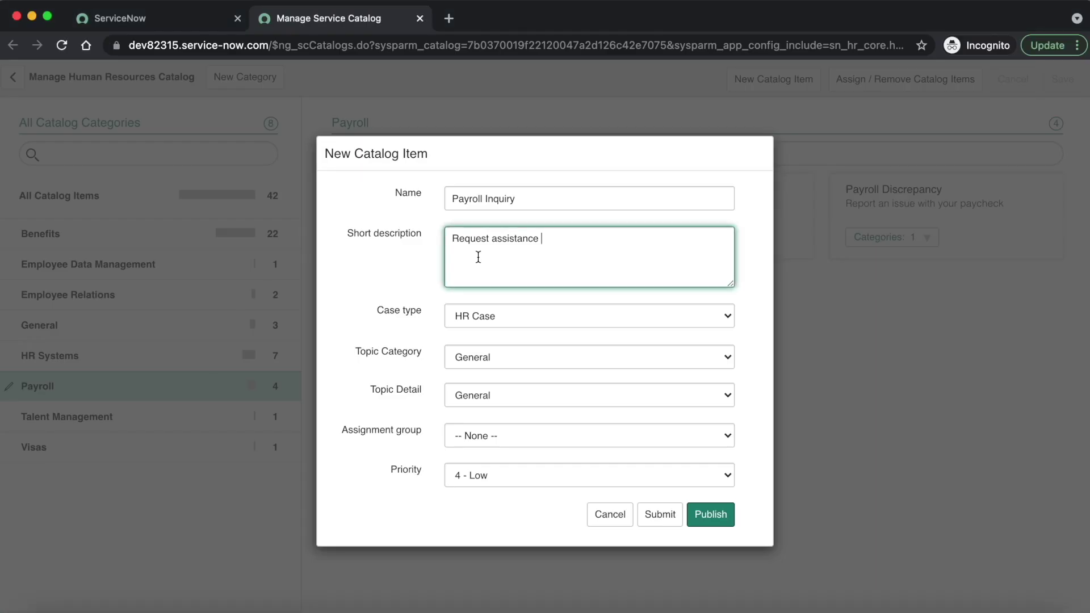
text(related to your payroll)
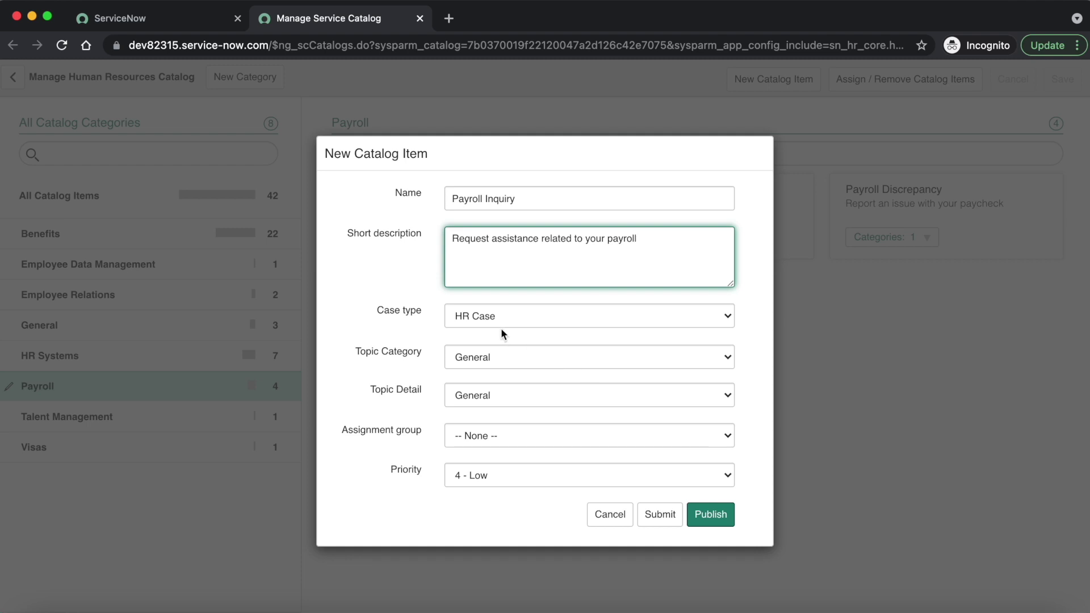
Step: Make the item an HR Payroll Case with topic Payroll Administration / Payroll System
click(500, 322)
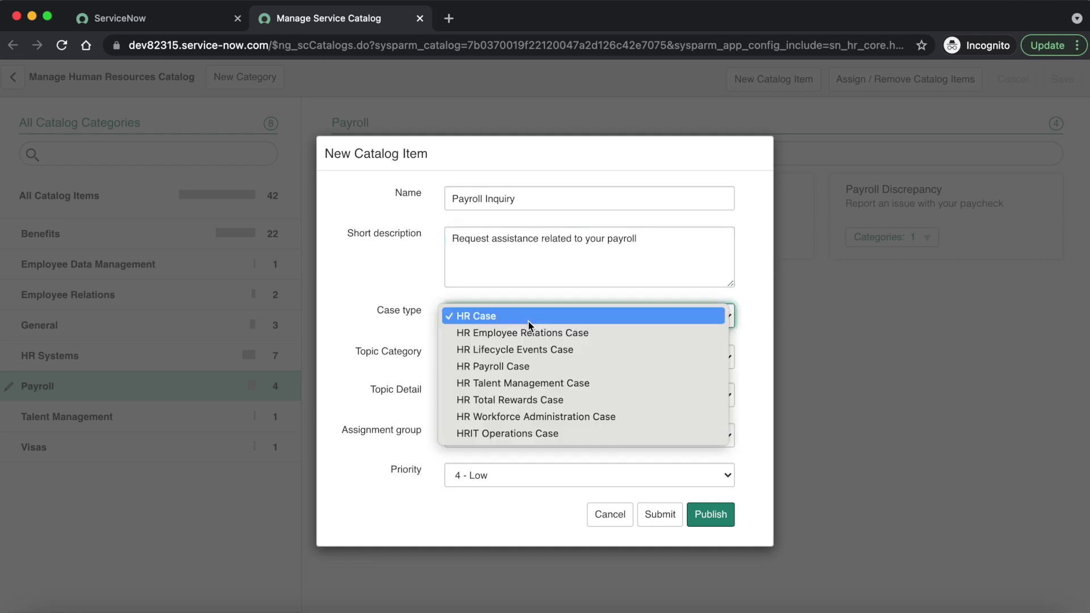
click(523, 368)
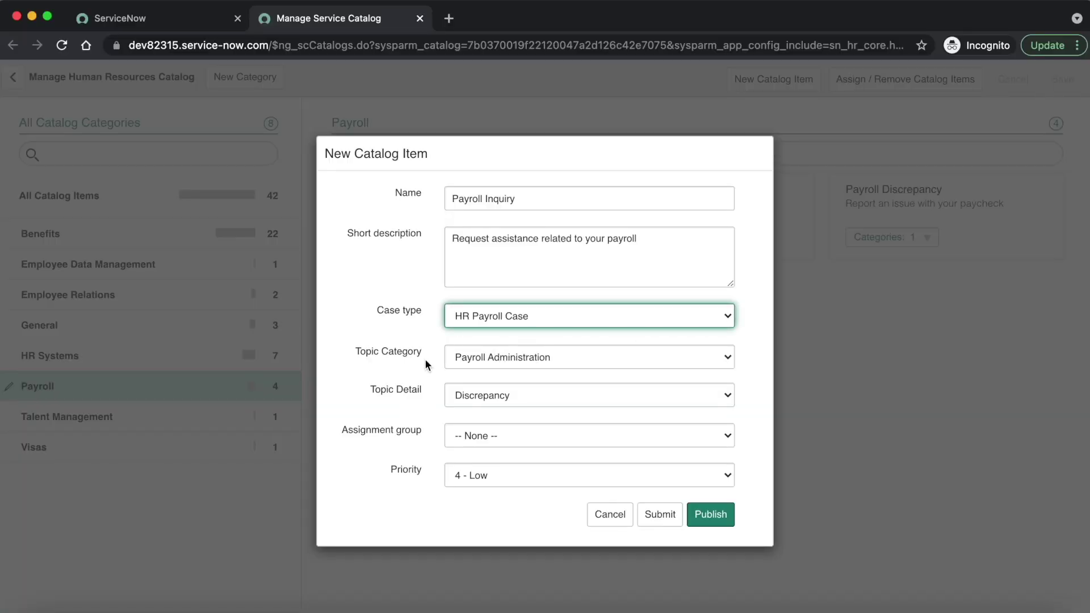
click(575, 359)
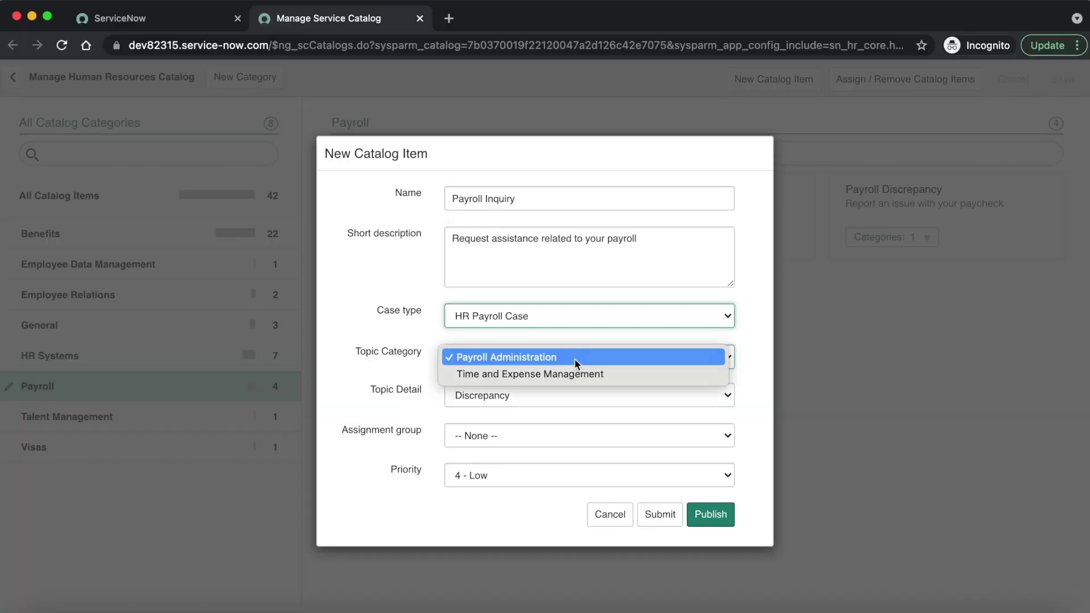
click(537, 359)
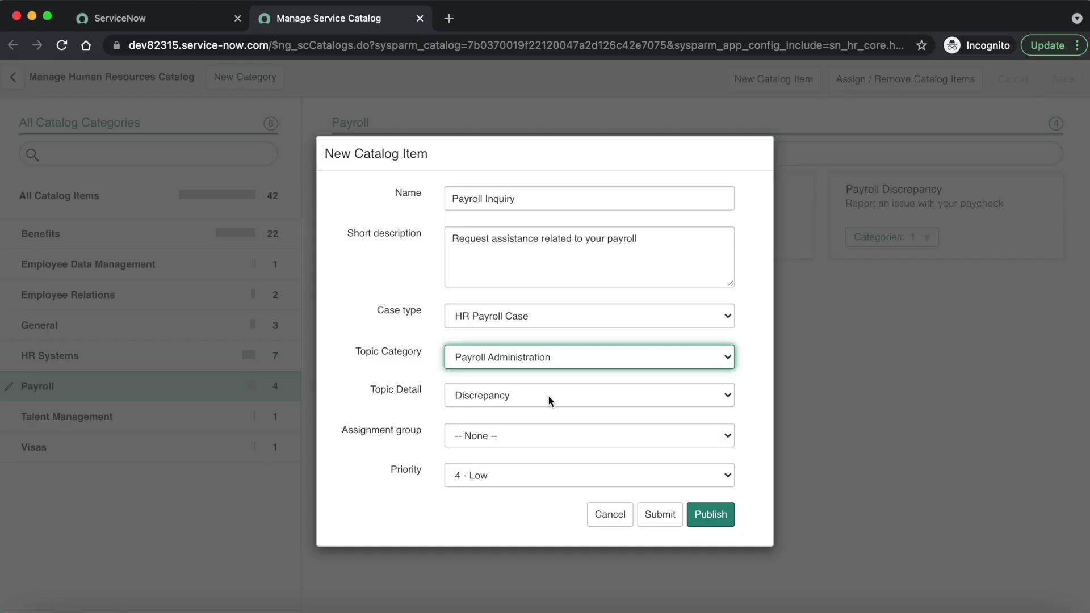
click(545, 396)
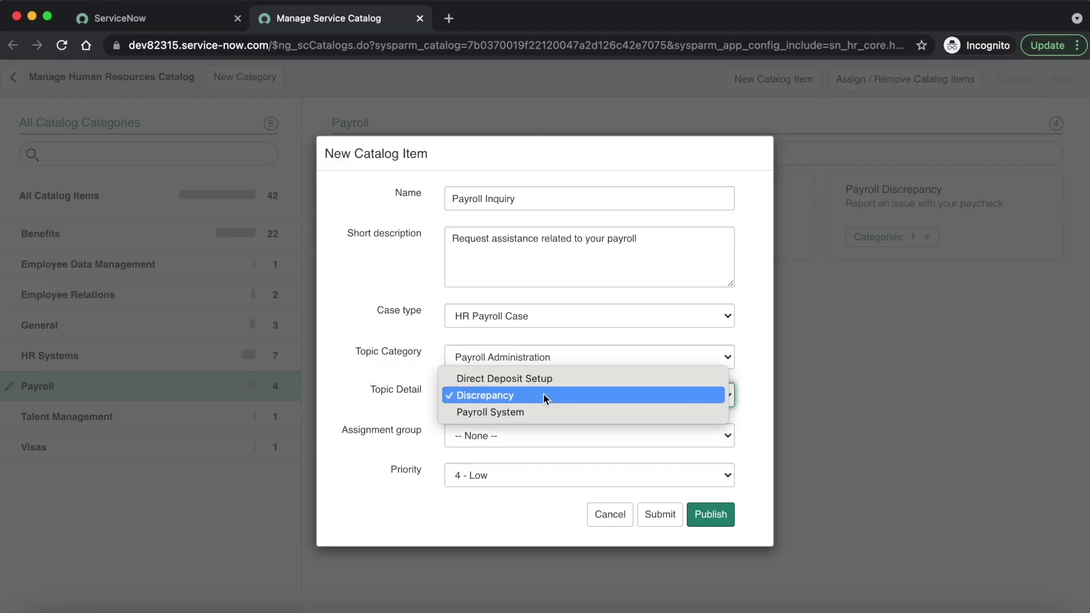
click(523, 410)
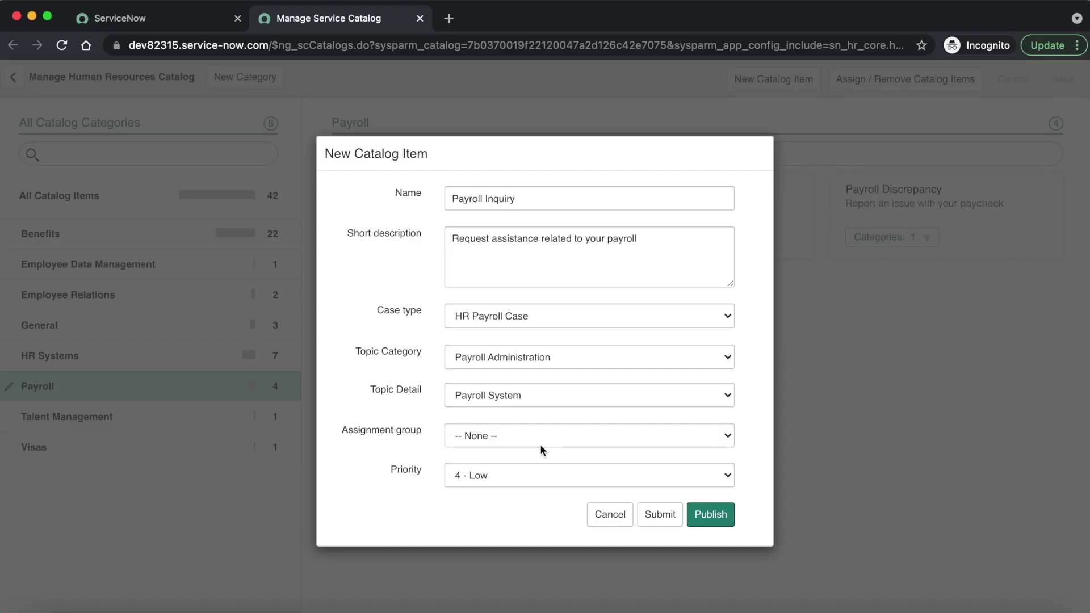
Step: Assign the HR Payroll group and priority 3 - Moderate, checking against the use case
click(511, 437)
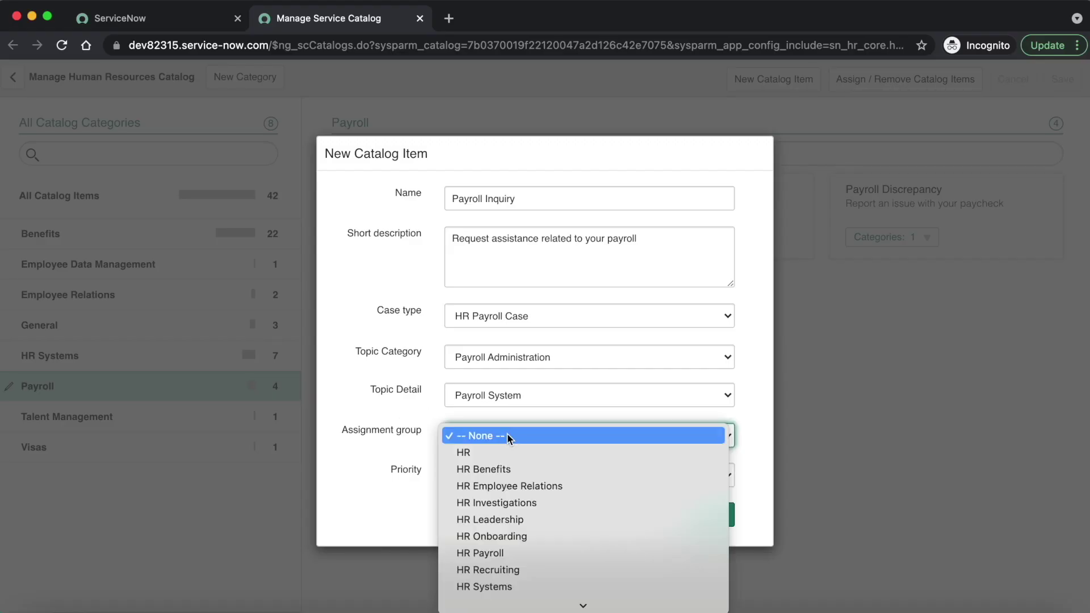
click(492, 554)
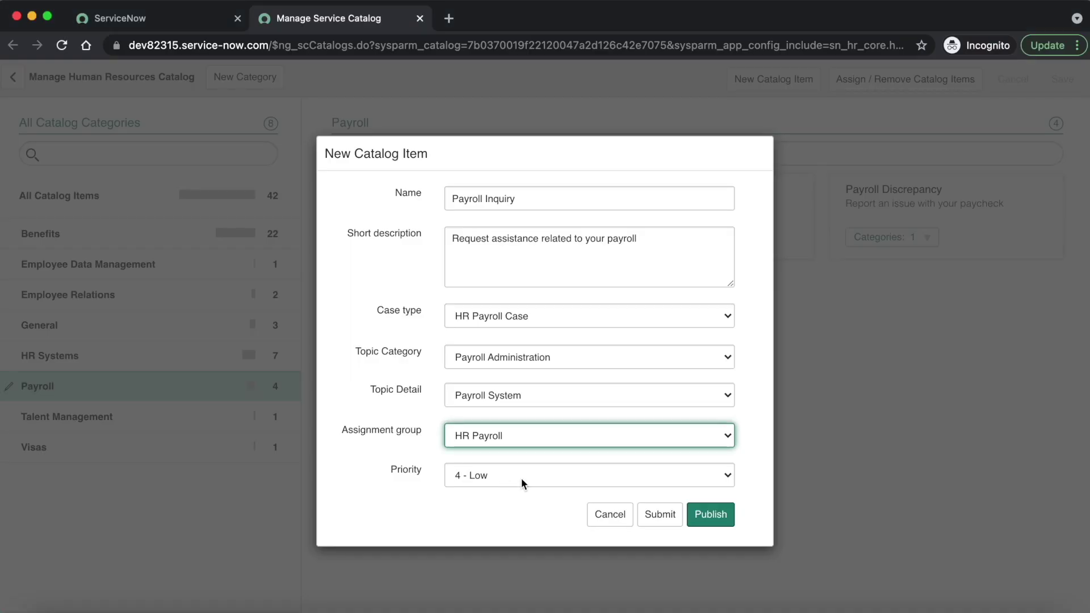
click(521, 478)
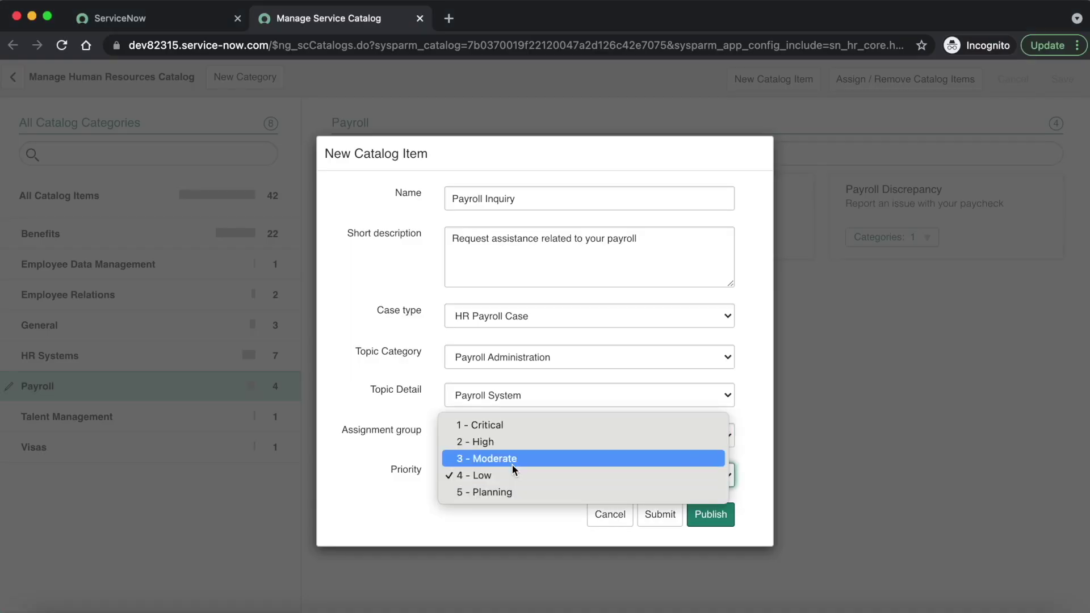
click(513, 459)
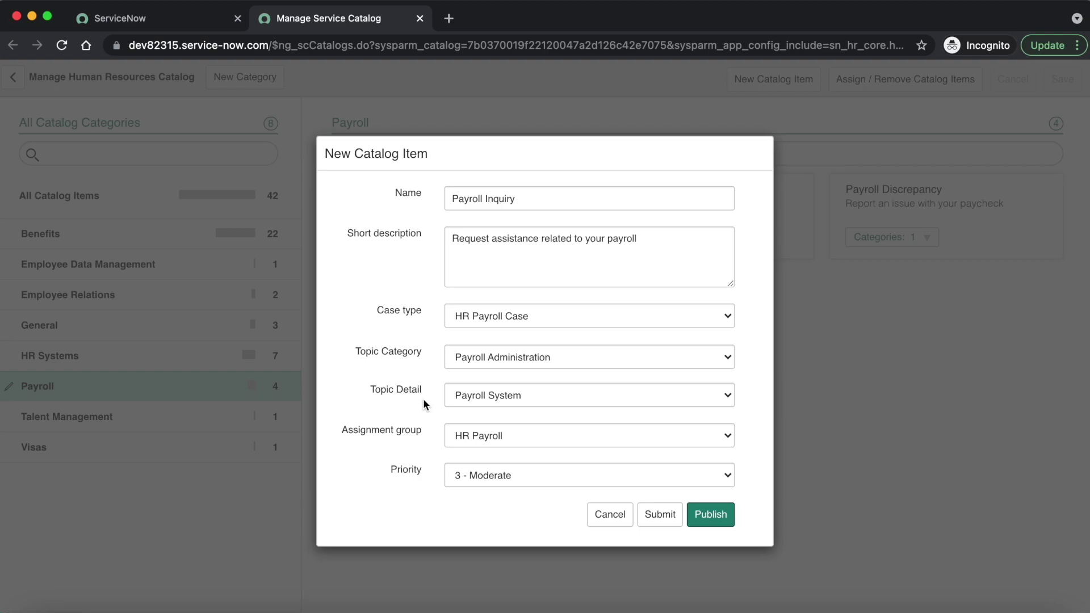
key(super+Tab)
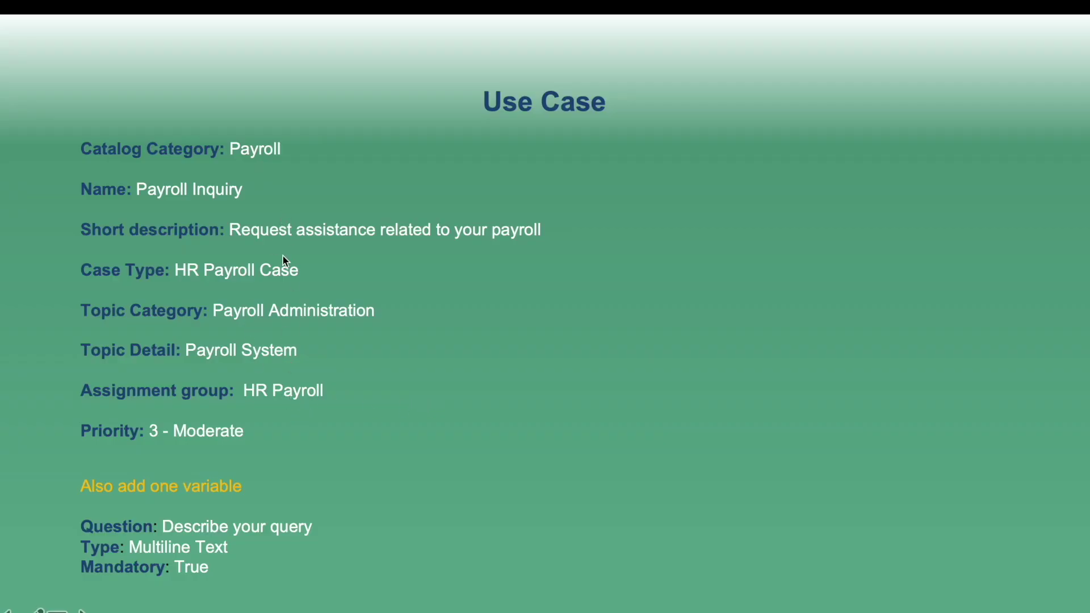
key(super+Tab)
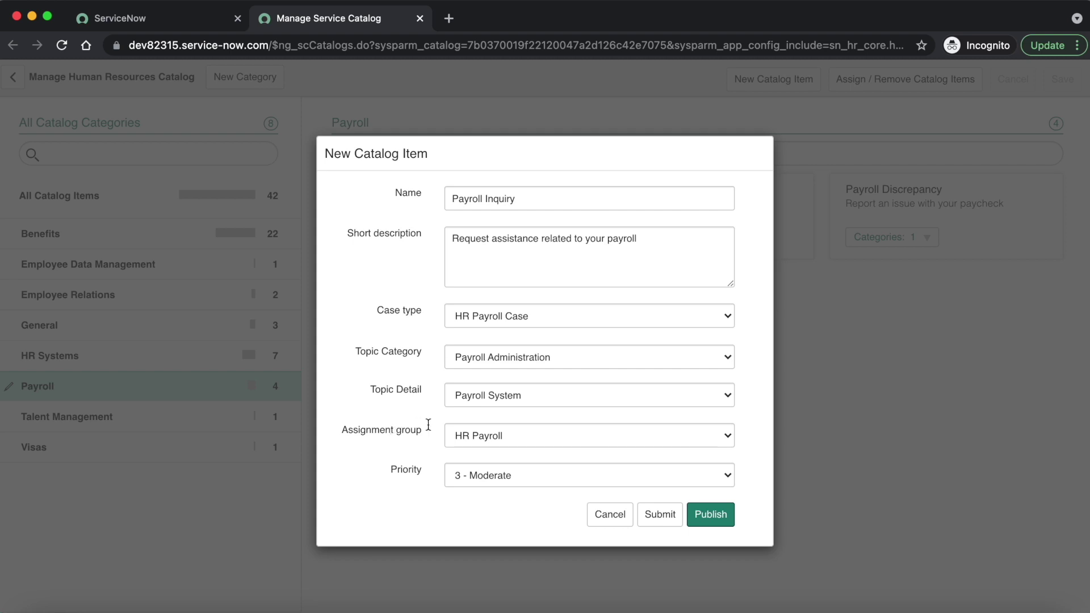
Step: Create the Payroll Inquiry item and confirm its Payroll card shows it as inactive
click(650, 514)
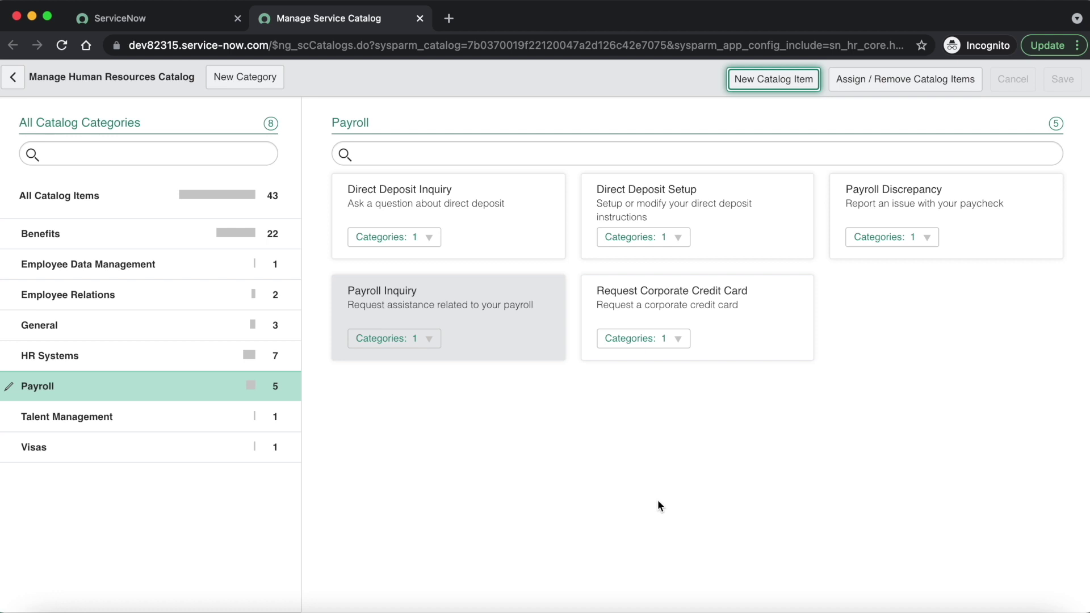
mouse_move(467, 333)
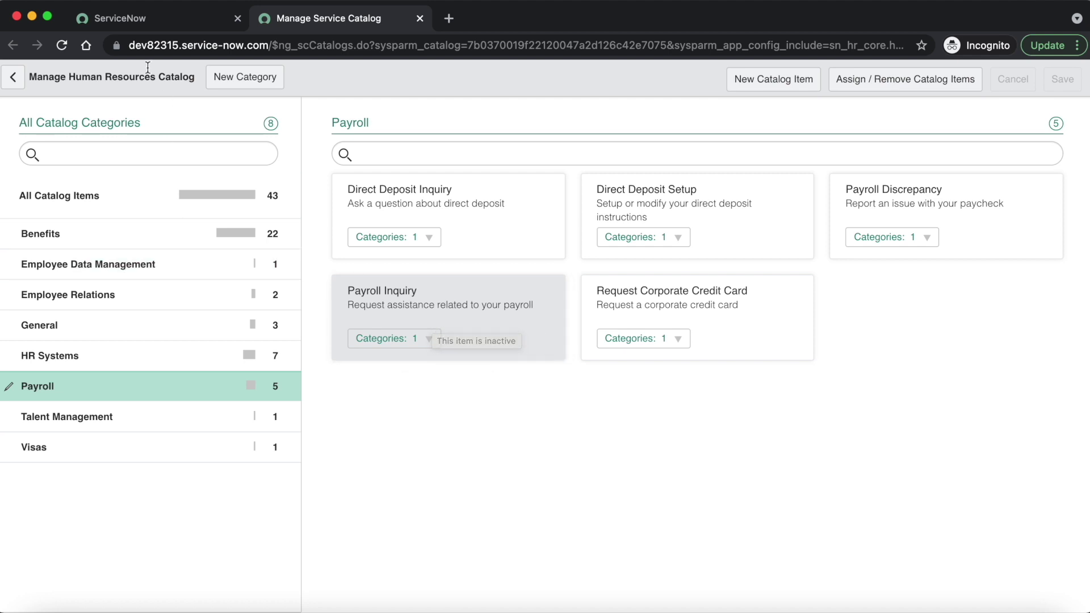
Step: From the home tab, open HR Service Configuration via 'hr service' in a new tab
click(136, 18)
text(hr service)
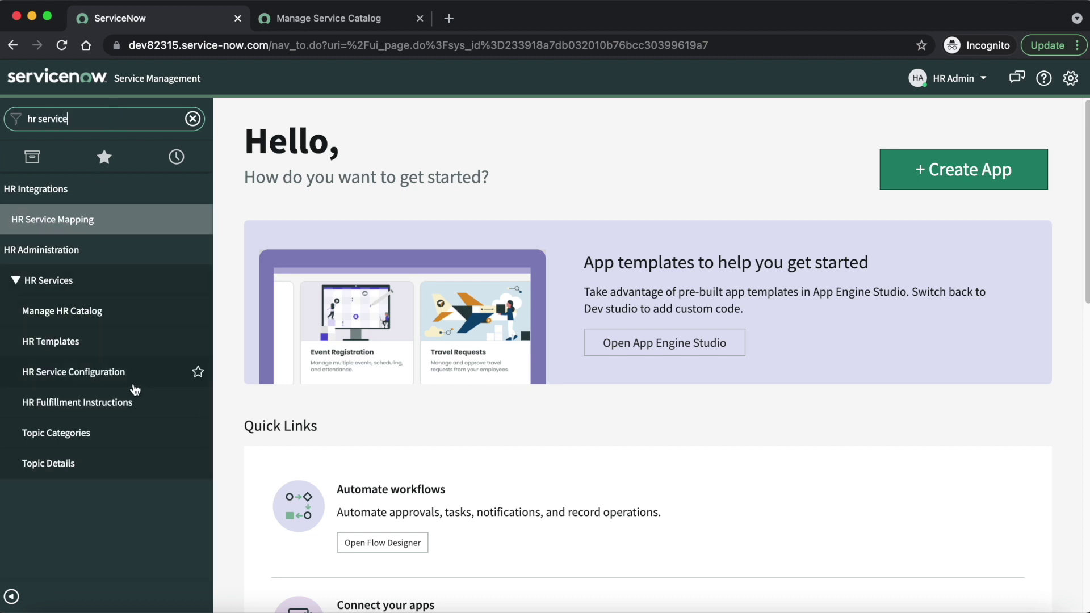
super+click(121, 377)
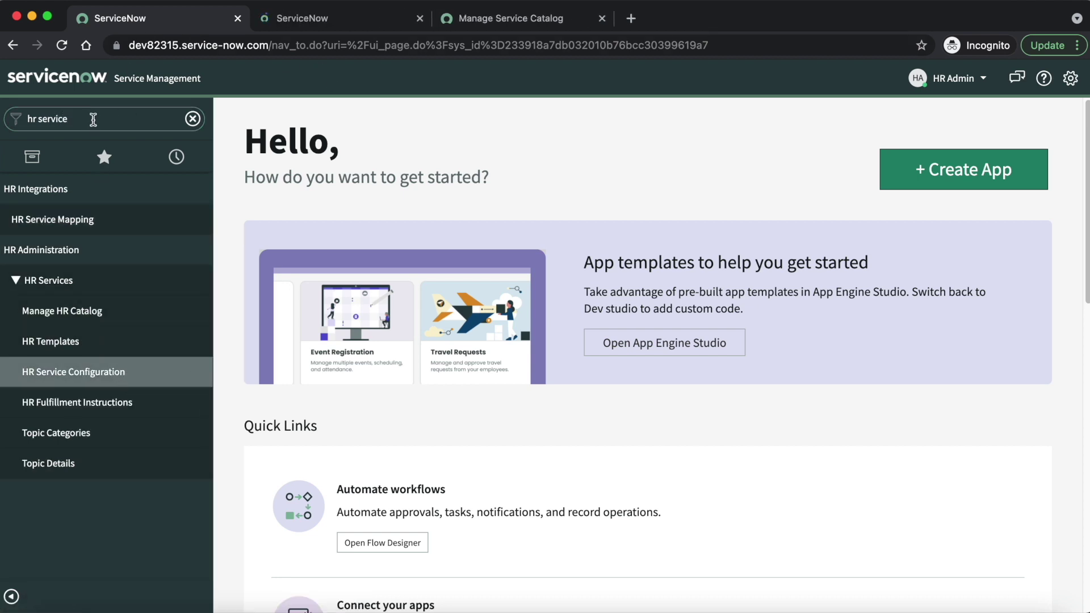
Step: Filter the navigator for 'hr template' and open the HR Templates list in a new tab
click(93, 120)
key(BackSpace)
text(h)
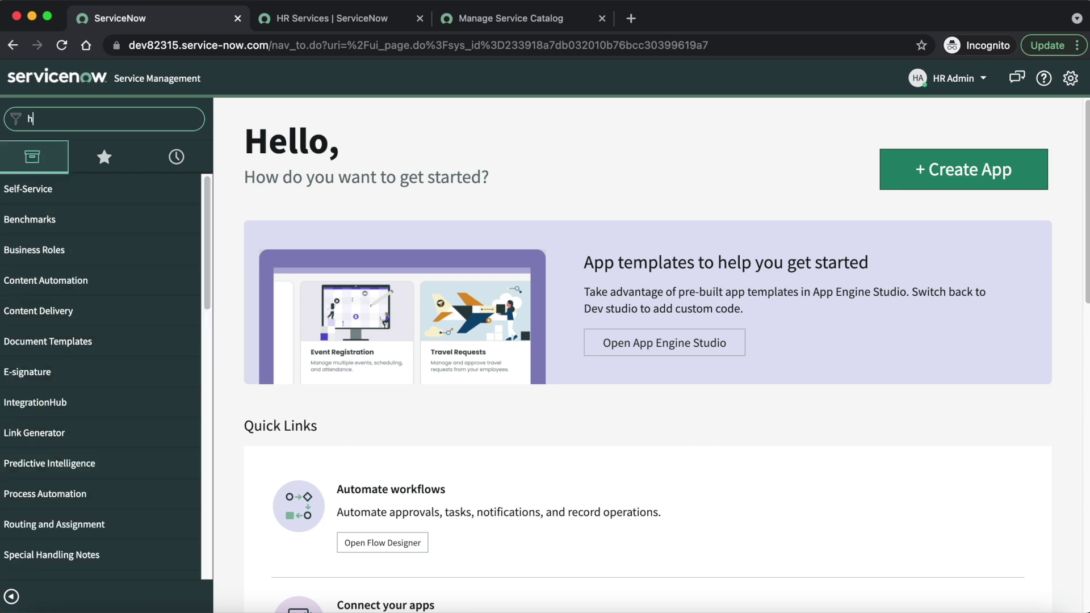
text(r template)
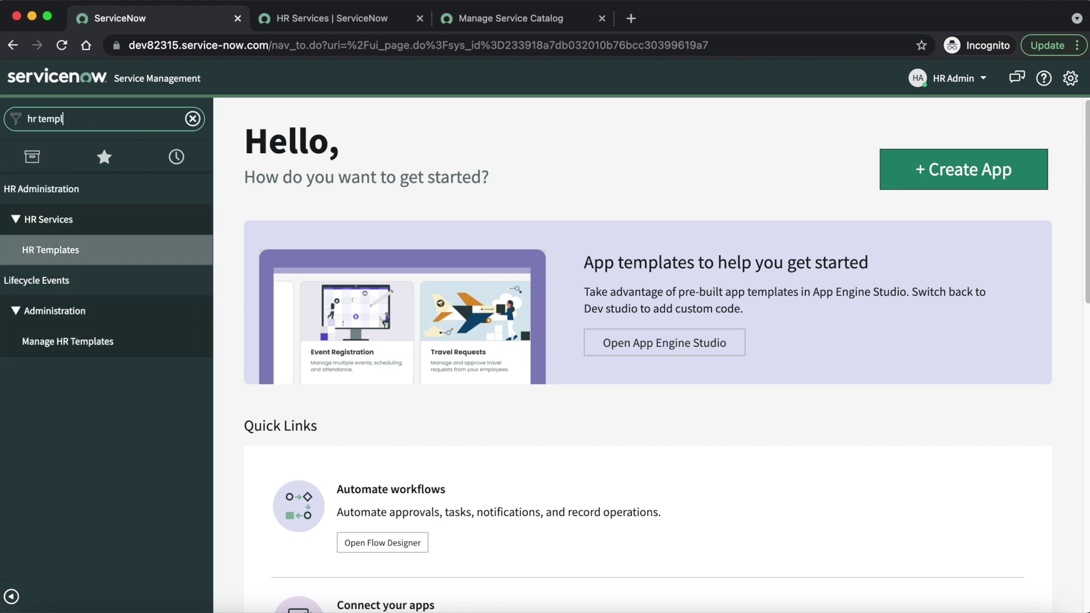
super+click(195, 248)
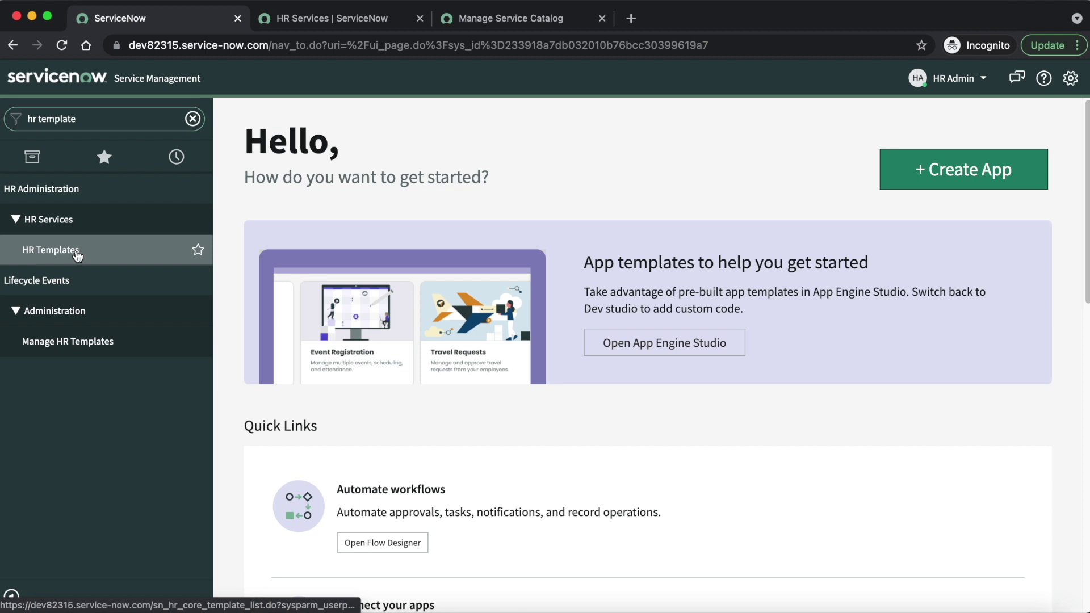
click(504, 20)
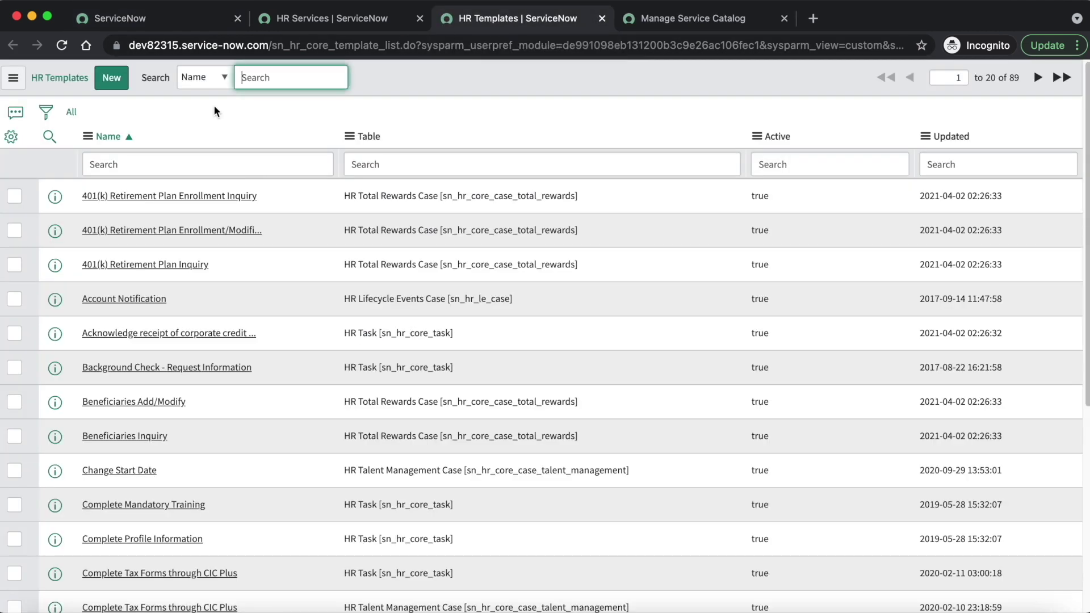
Step: Filter HR Templates by name '*payroll inq' to find the Payroll Inquiry template, then go to HR Services
click(164, 163)
text(*)
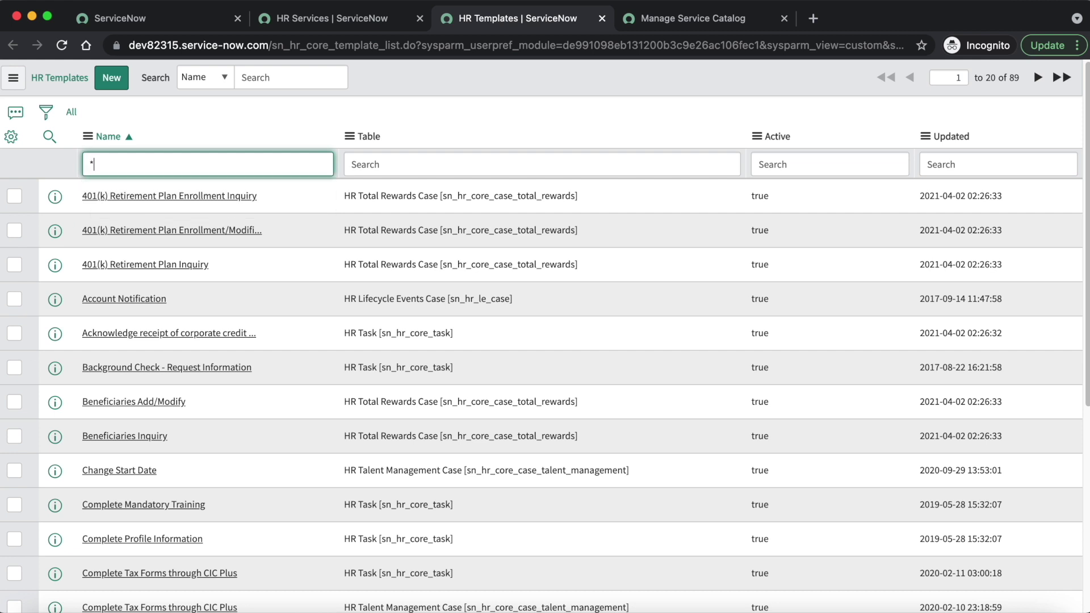
text(payroll inq)
key(Return)
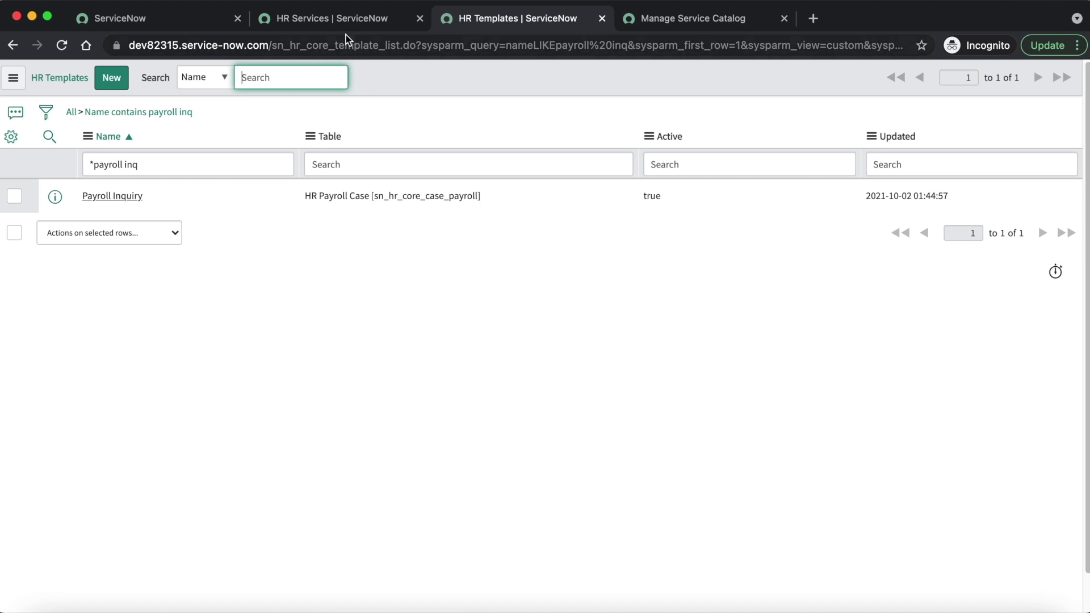
click(326, 23)
Step: Filter HR Services by '*payroll inq', check the catalog, and open the Payroll Inquiry service record
click(139, 160)
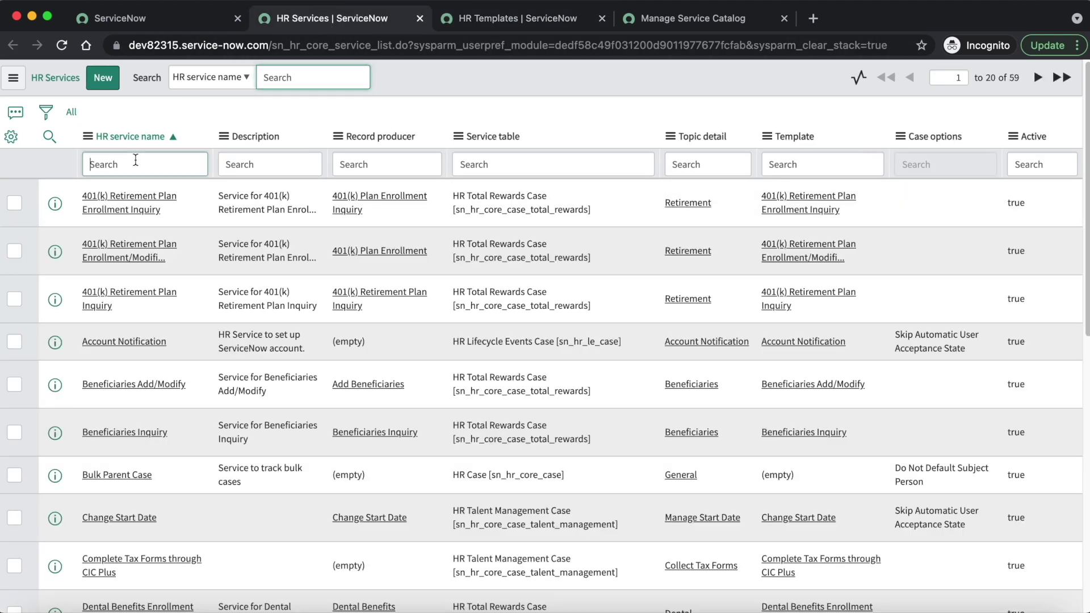
text(*pa)
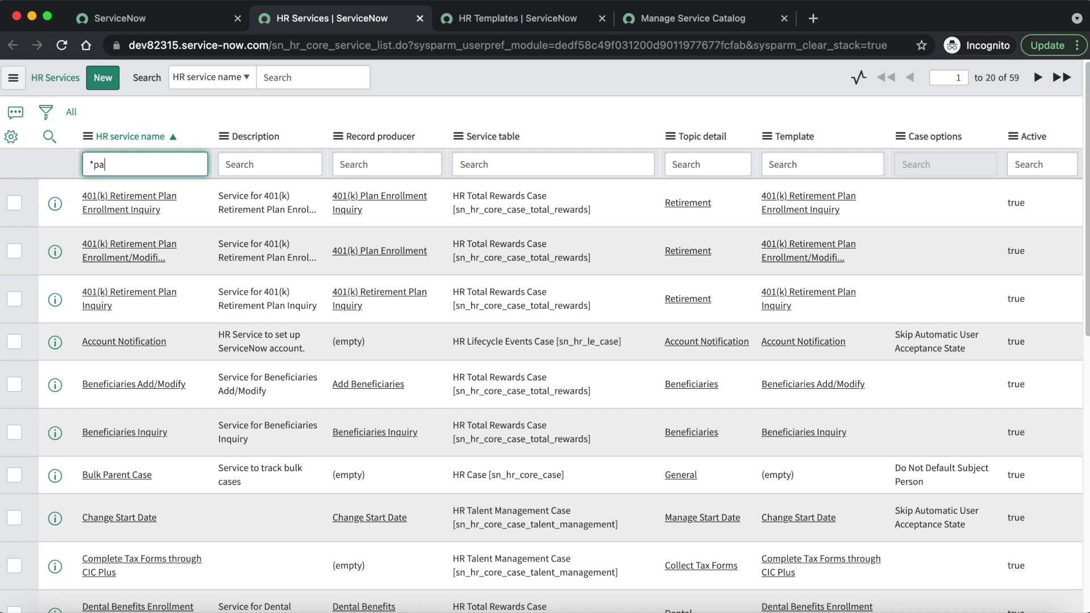
text(yroll inq)
key(Return)
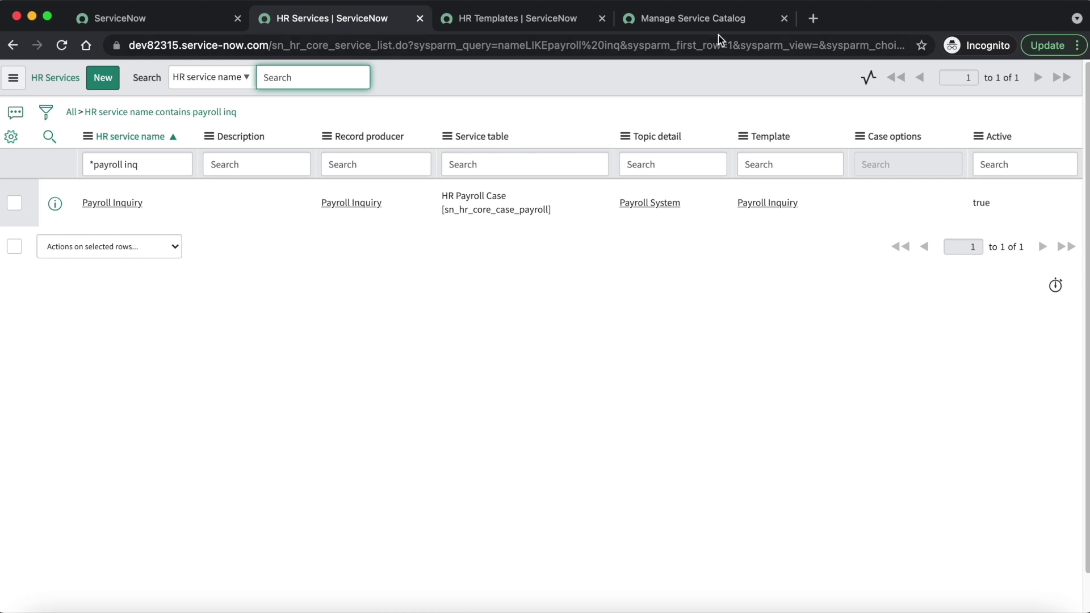
click(696, 22)
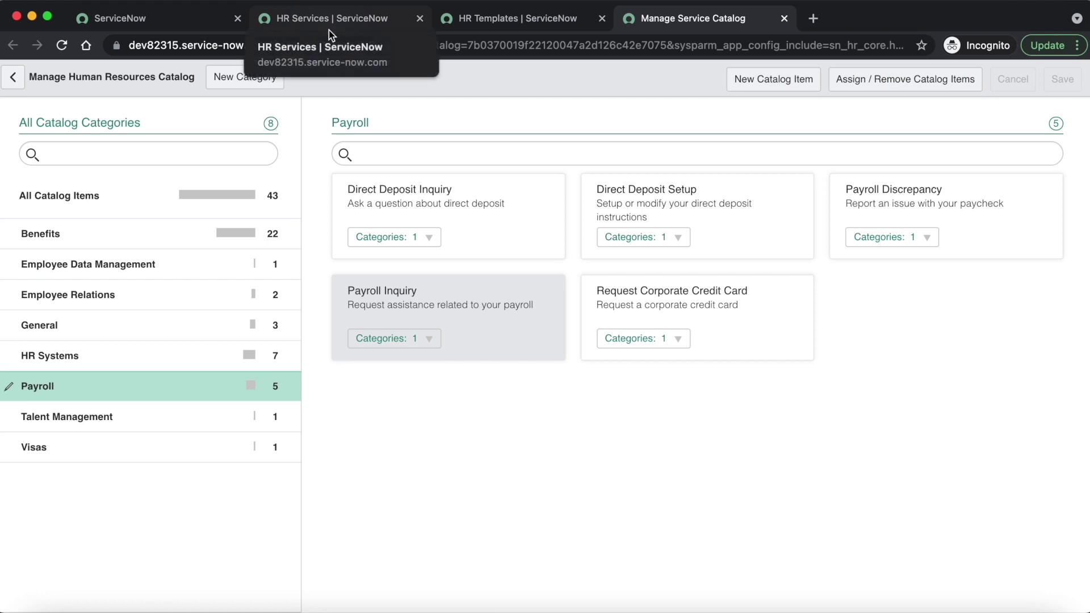
click(347, 22)
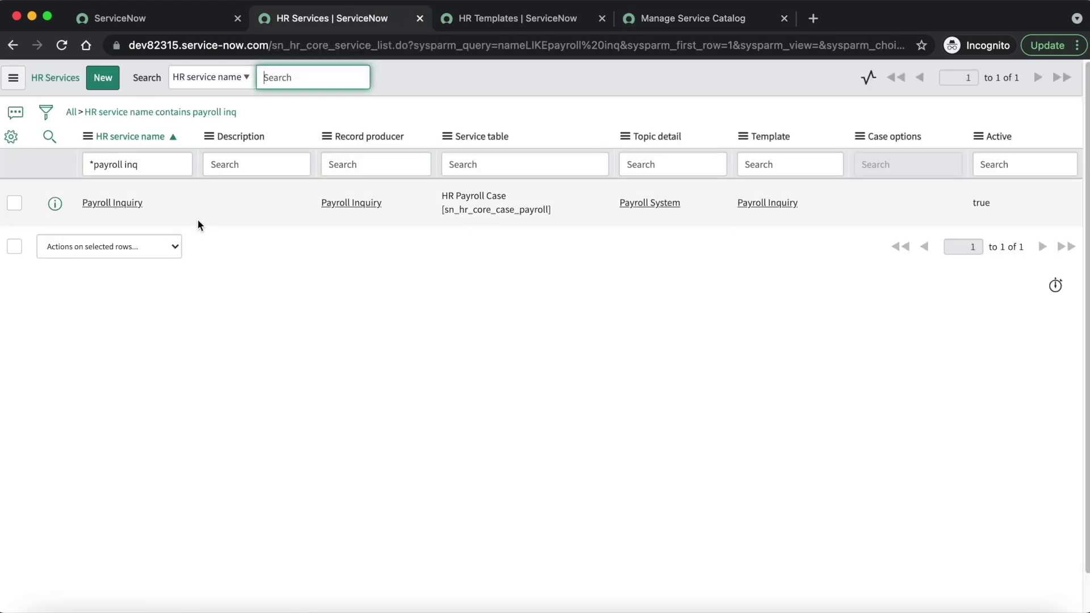
click(121, 204)
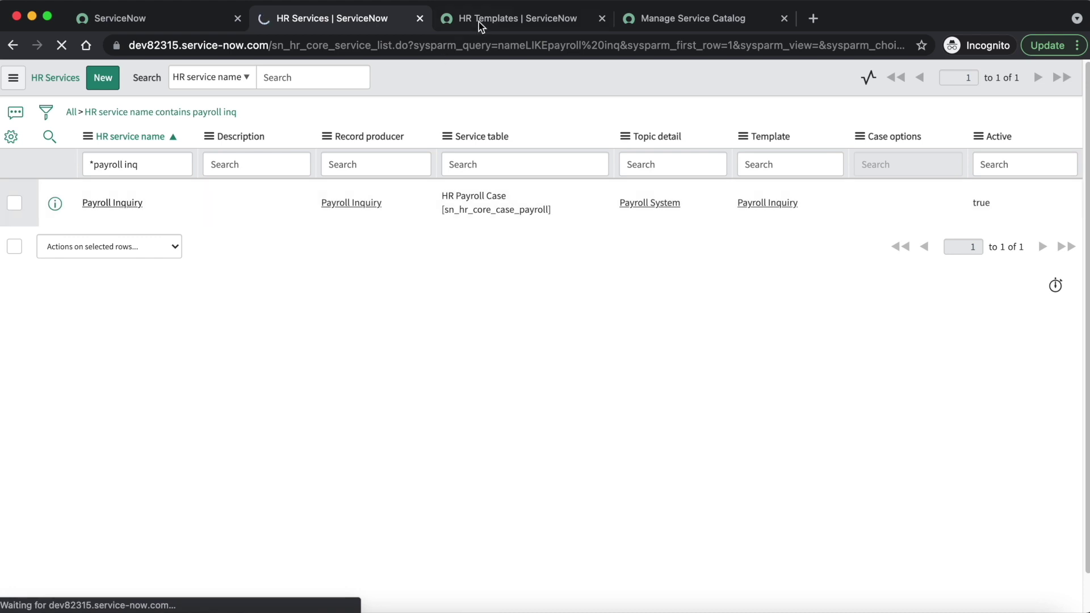
click(507, 23)
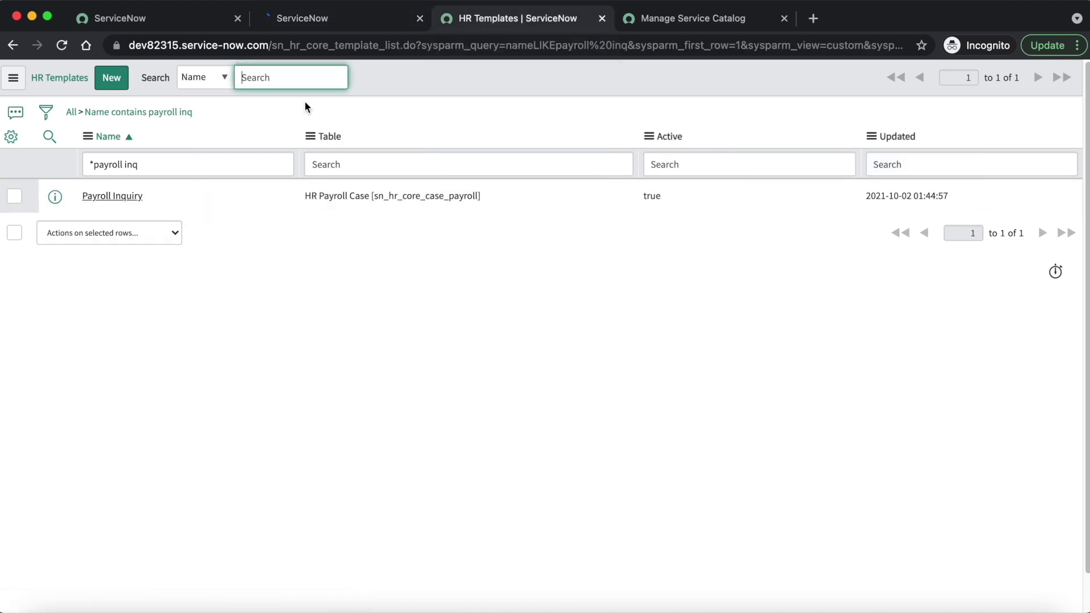
Step: Set the Payroll Inquiry template's Owning Group to HR Payroll and update it
click(117, 198)
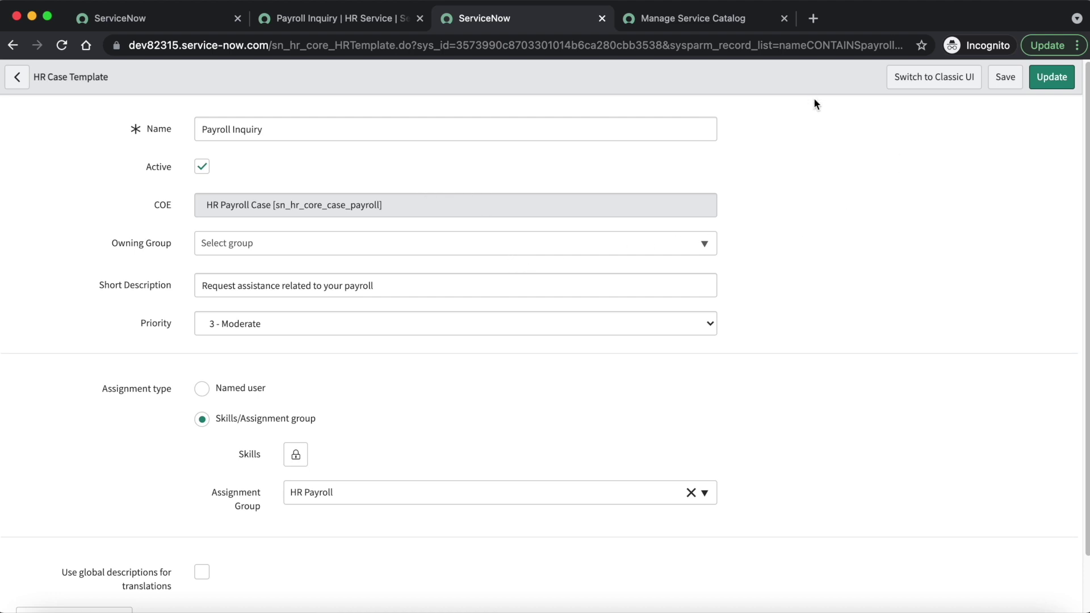
click(273, 243)
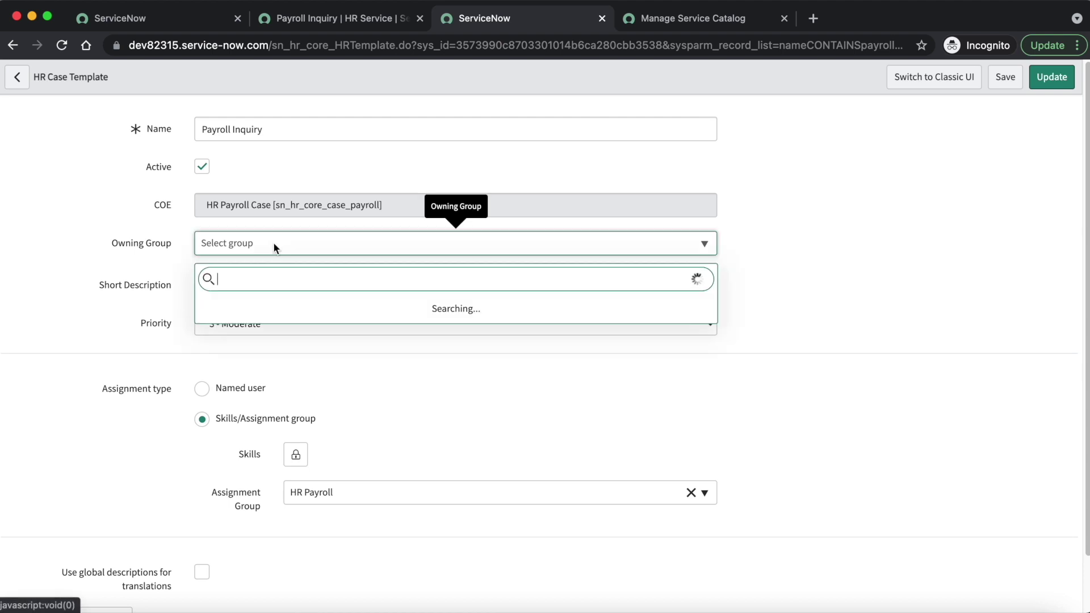
text(hr )
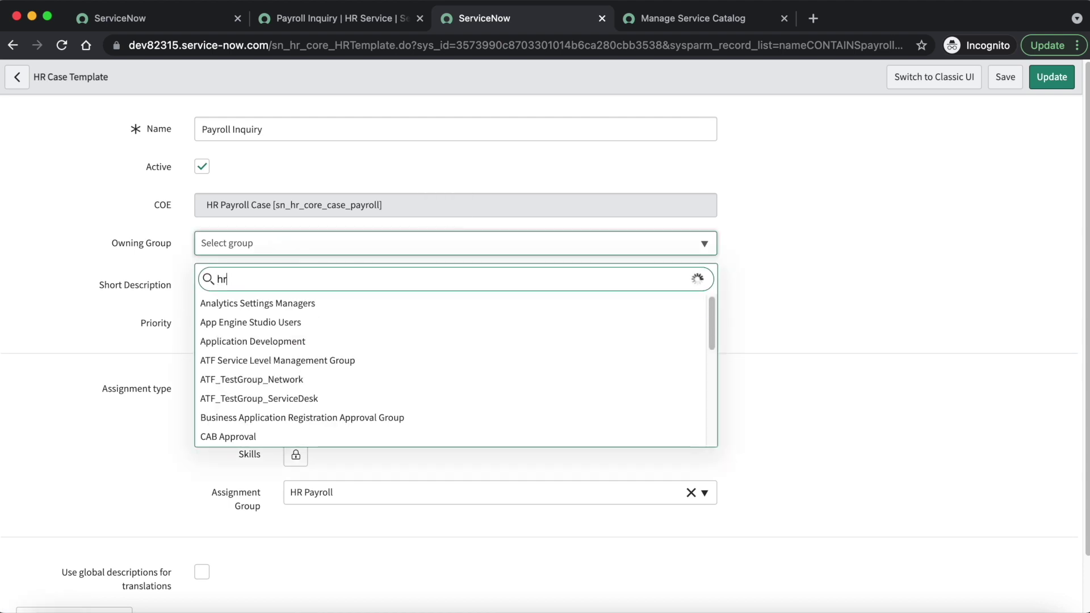
text(pa)
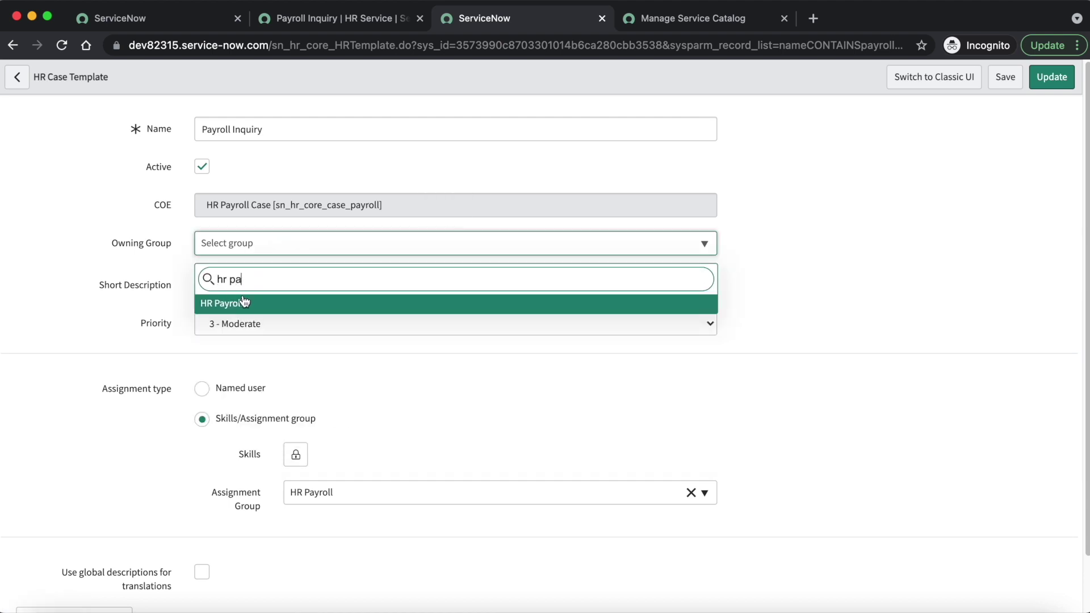
click(243, 301)
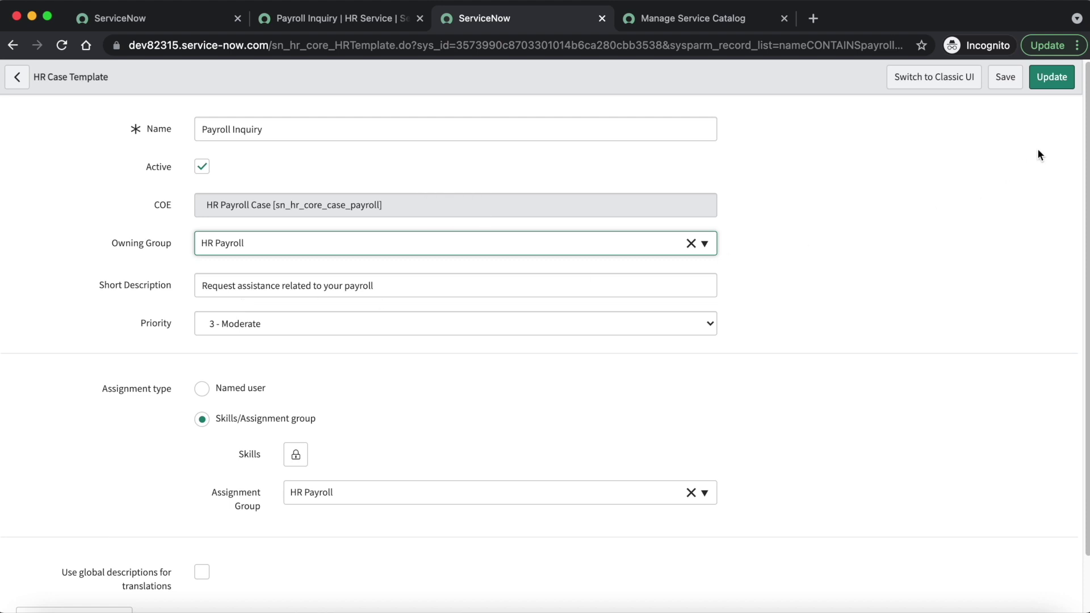
click(1051, 81)
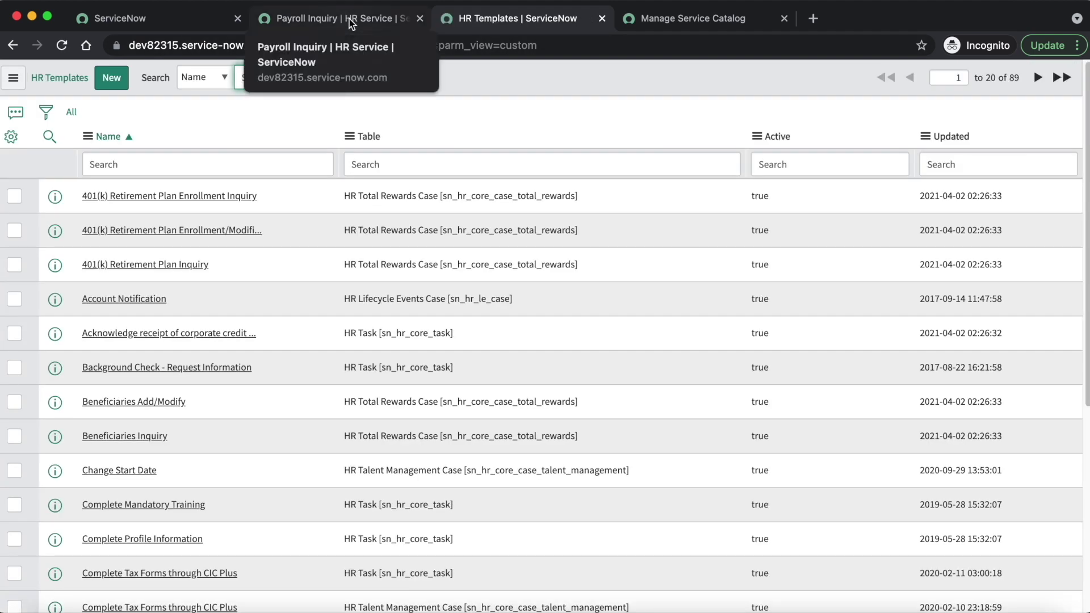
click(349, 18)
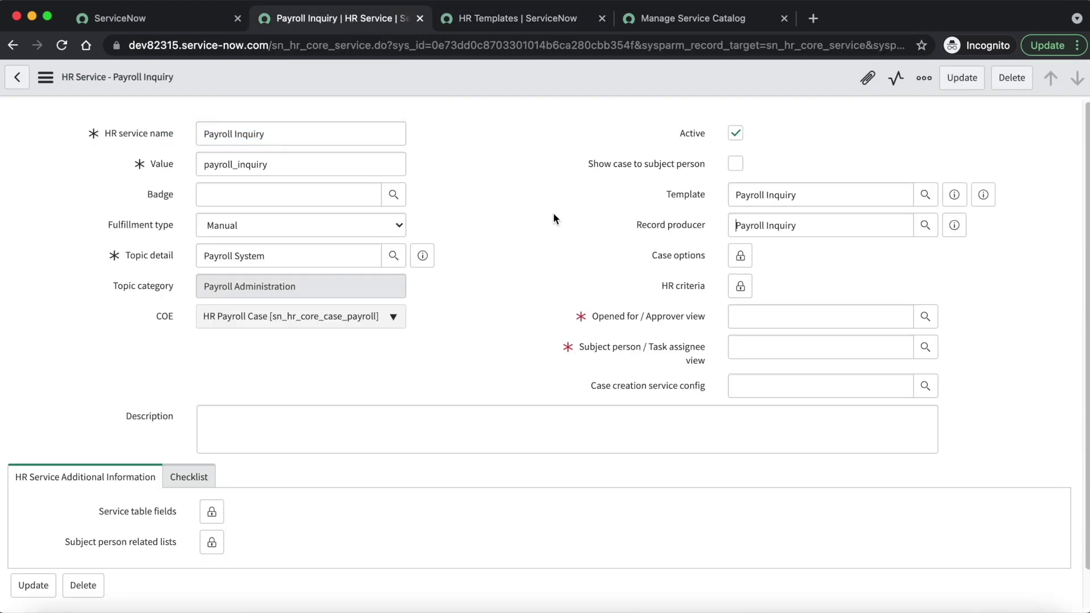
Step: Set the Payroll Inquiry service's Badge to HR
click(224, 198)
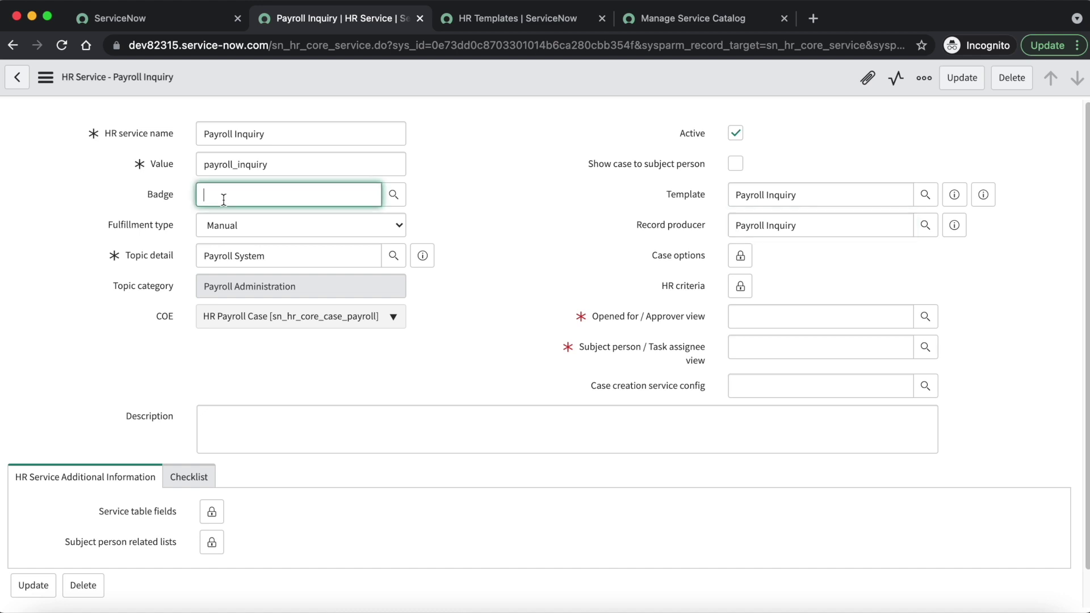
text(hr)
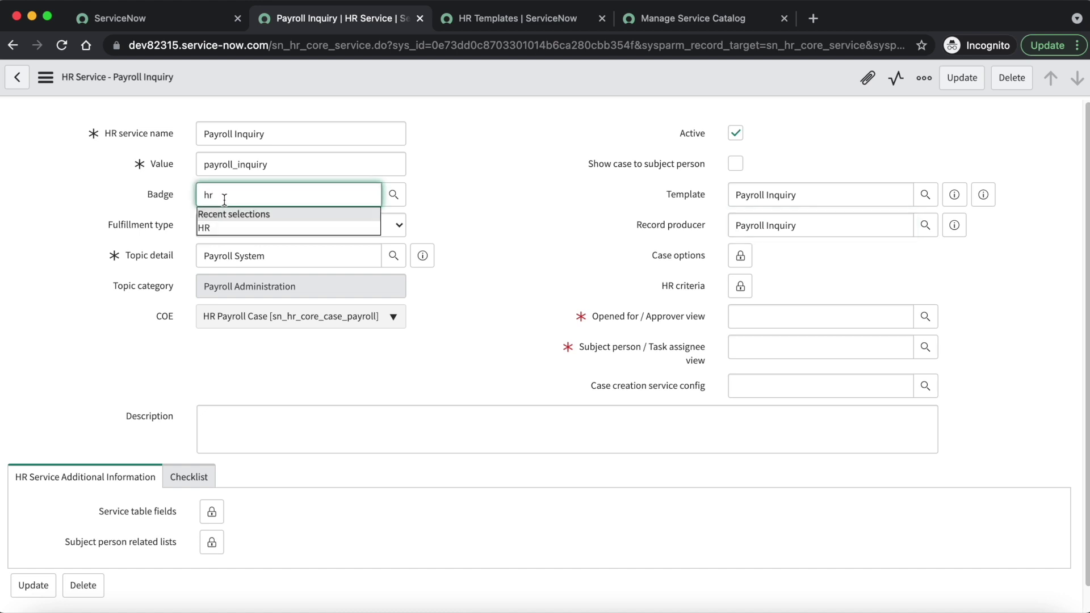
click(235, 226)
click(529, 214)
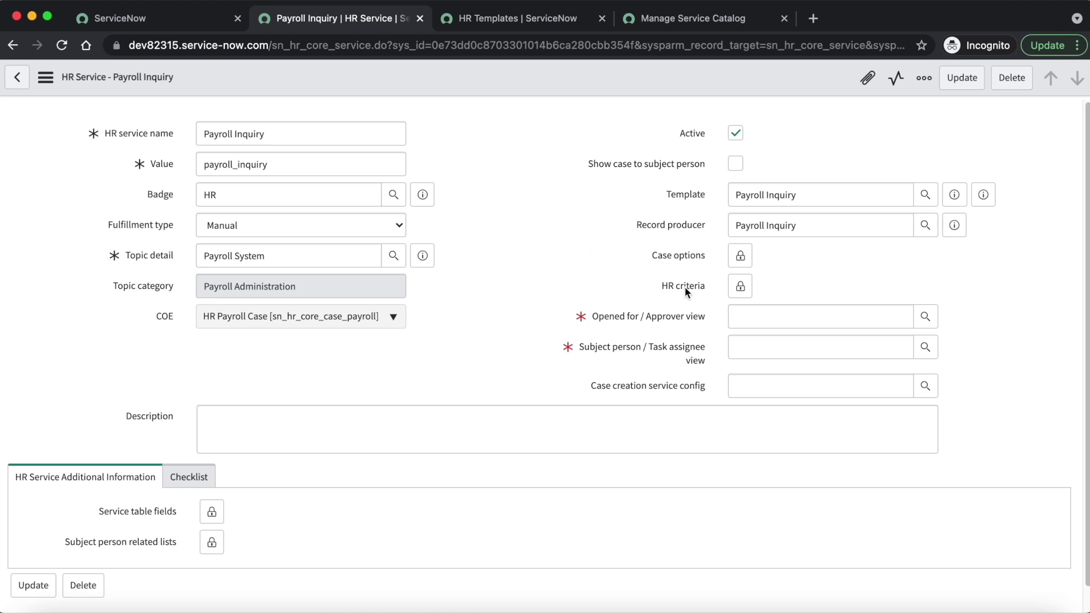
Step: Pick the default Opened for / Approver and Subject person / Task assignee views and update the service
click(763, 318)
text(**)
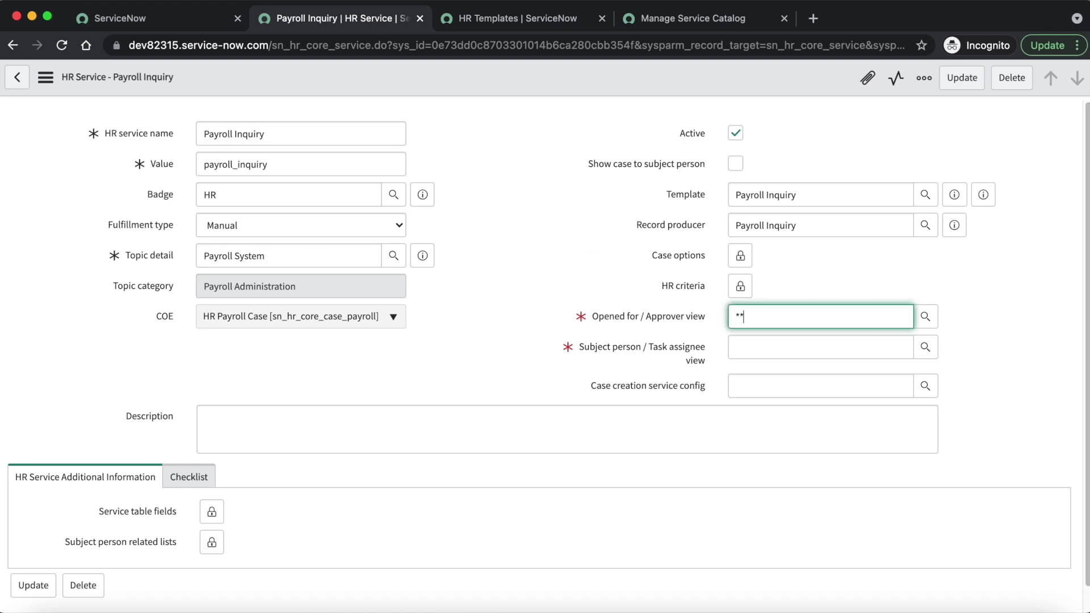
click(782, 344)
click(754, 353)
text(**)
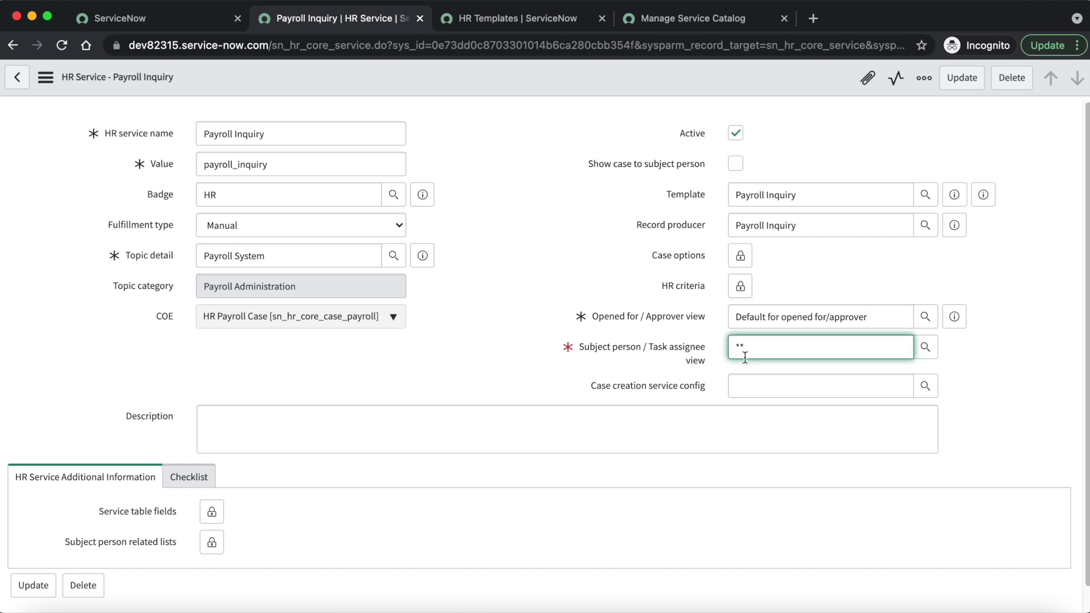
click(767, 376)
click(460, 222)
click(962, 78)
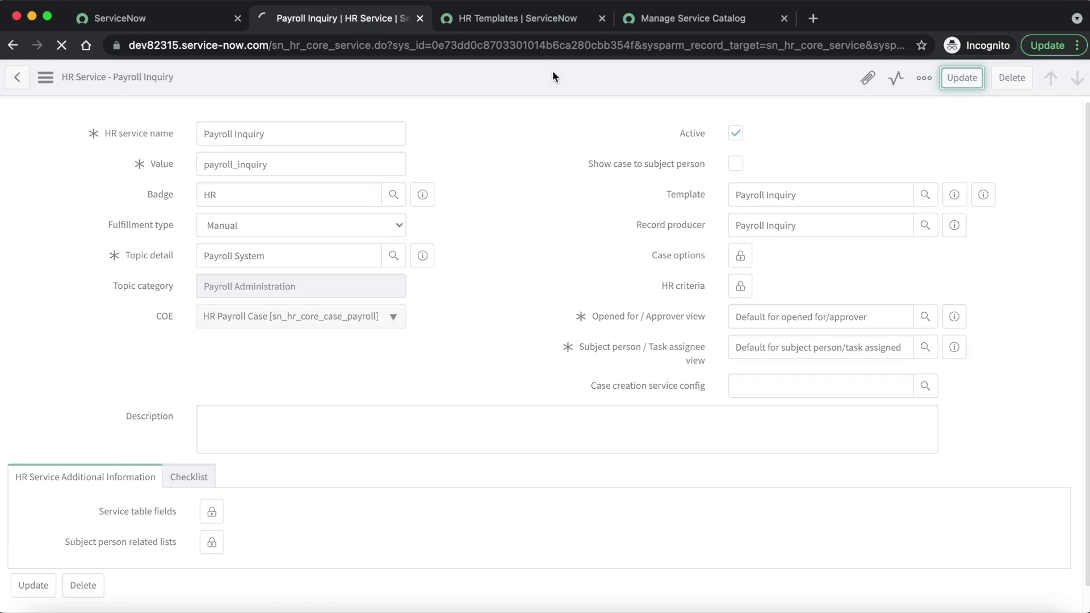
click(520, 19)
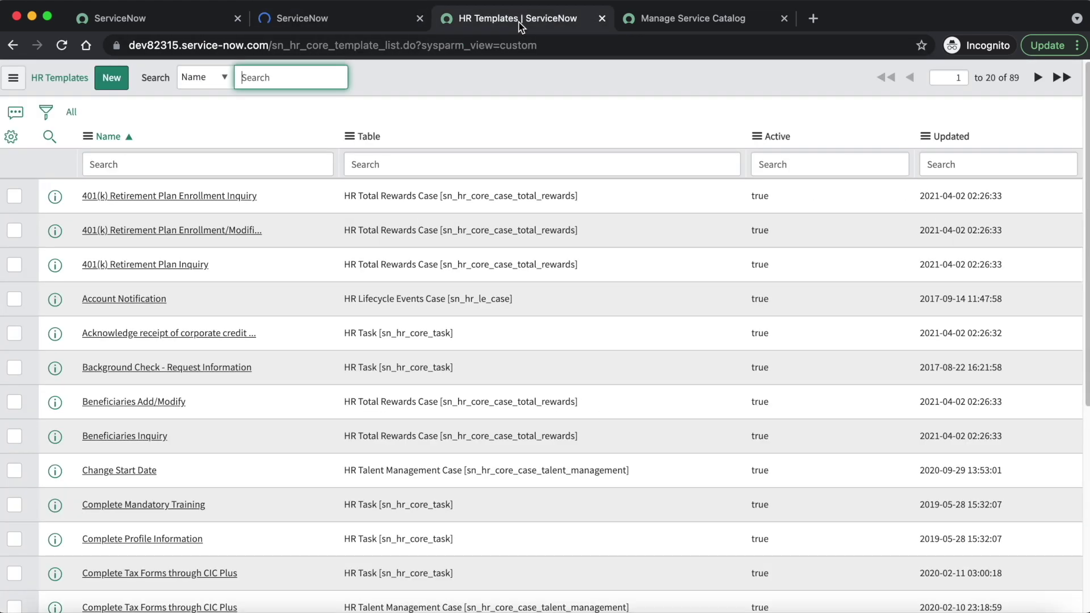
click(319, 22)
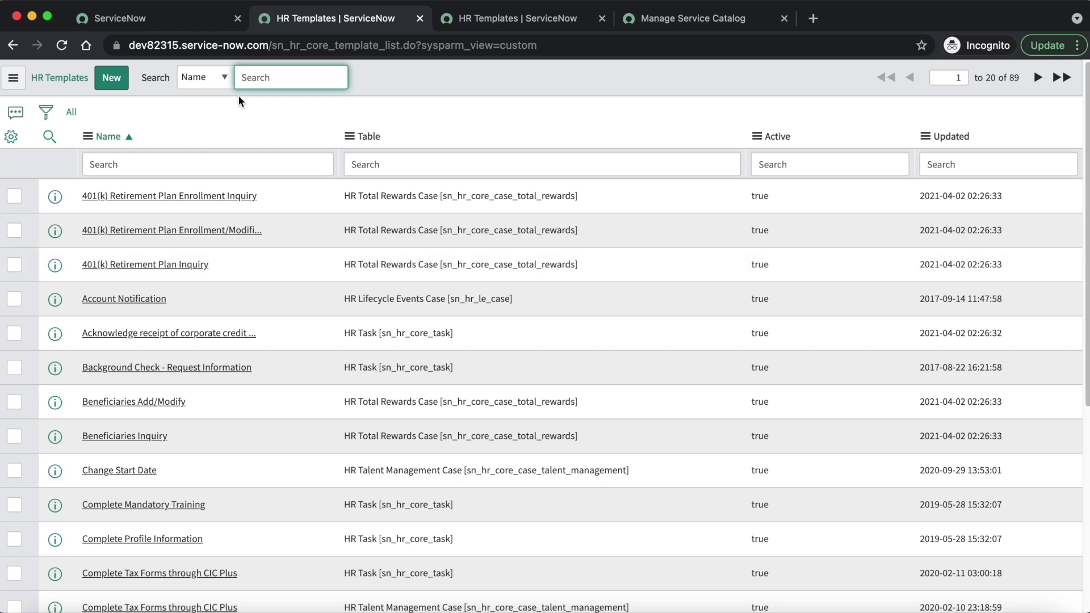
Step: Switch to the Manage Service Catalog tab and move it to the second tab position
click(690, 18)
drag(490, 22, 350, 28)
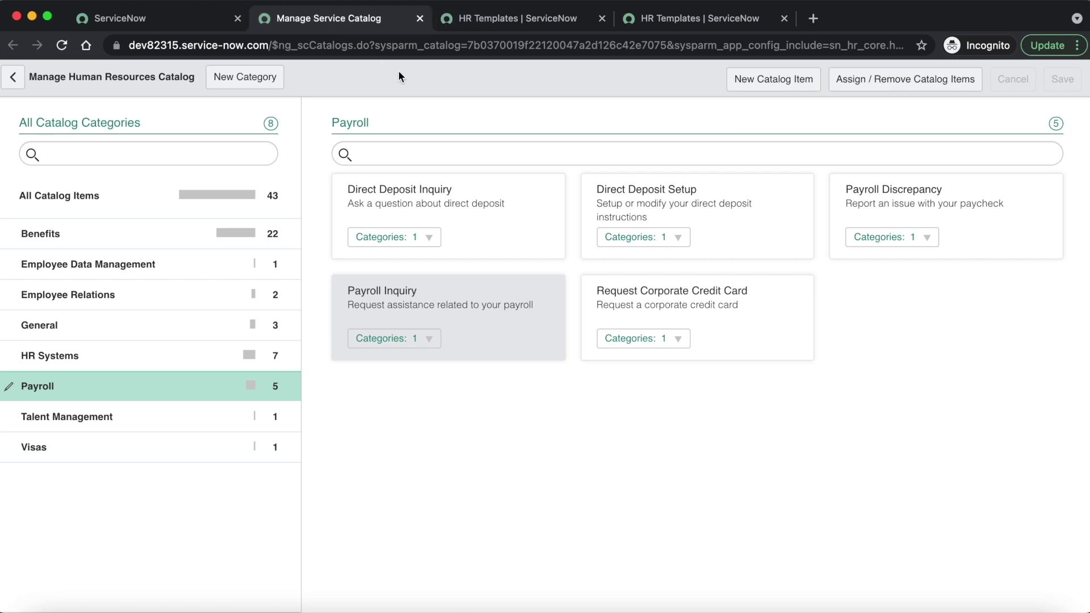
Step: Edit the Payroll Inquiry card through its Edit catalog item pencil icon
mouse_move(402, 328)
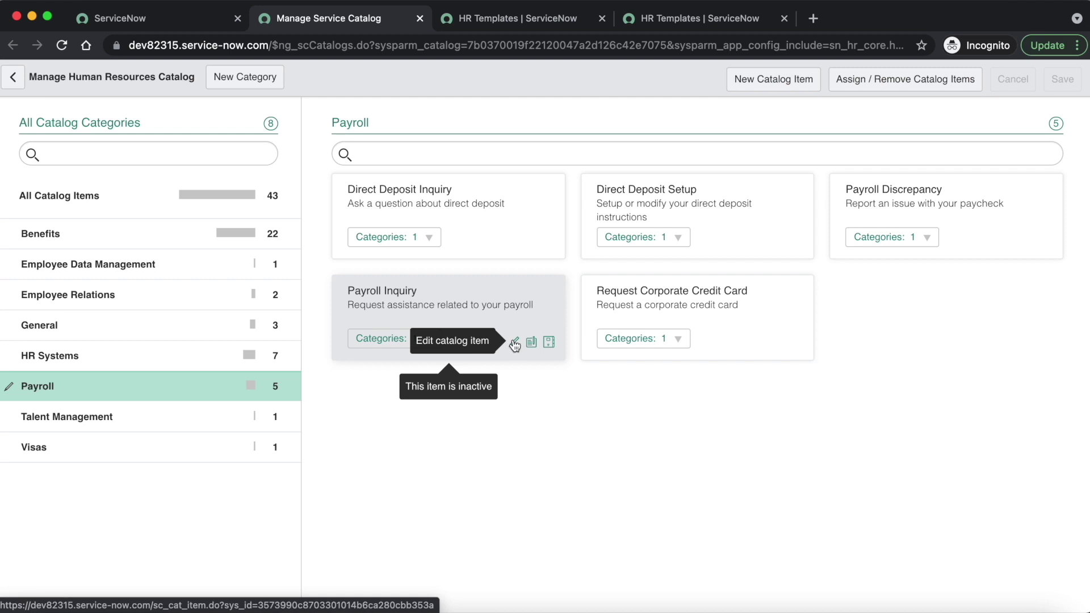
click(515, 344)
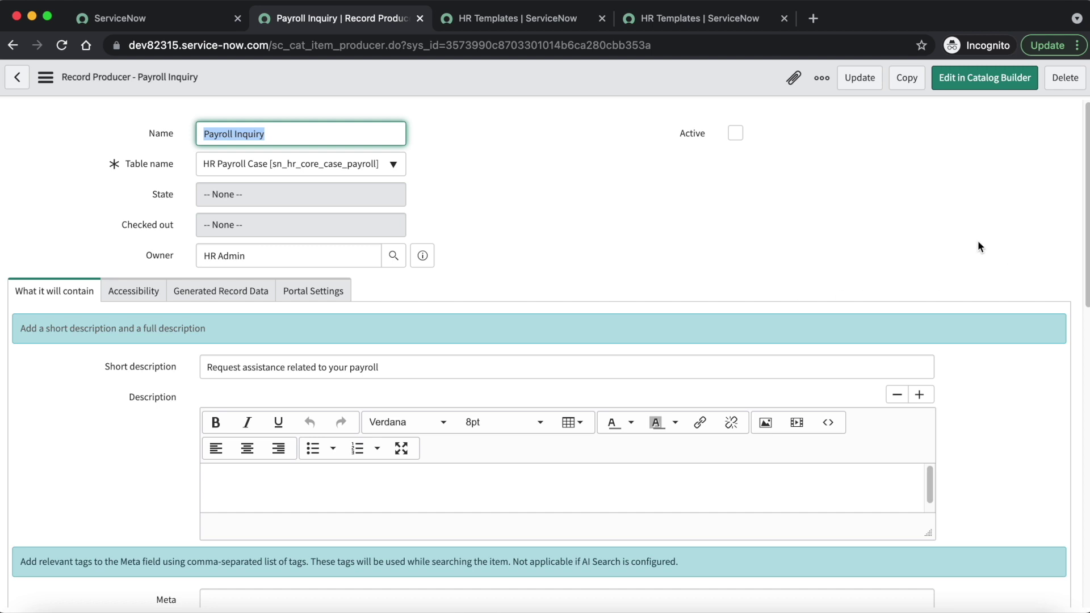
Step: Create a new record from the Variables related list of Payroll Inquiry
scroll(972, 268, down, 15)
scroll(1052, 318, down, 1)
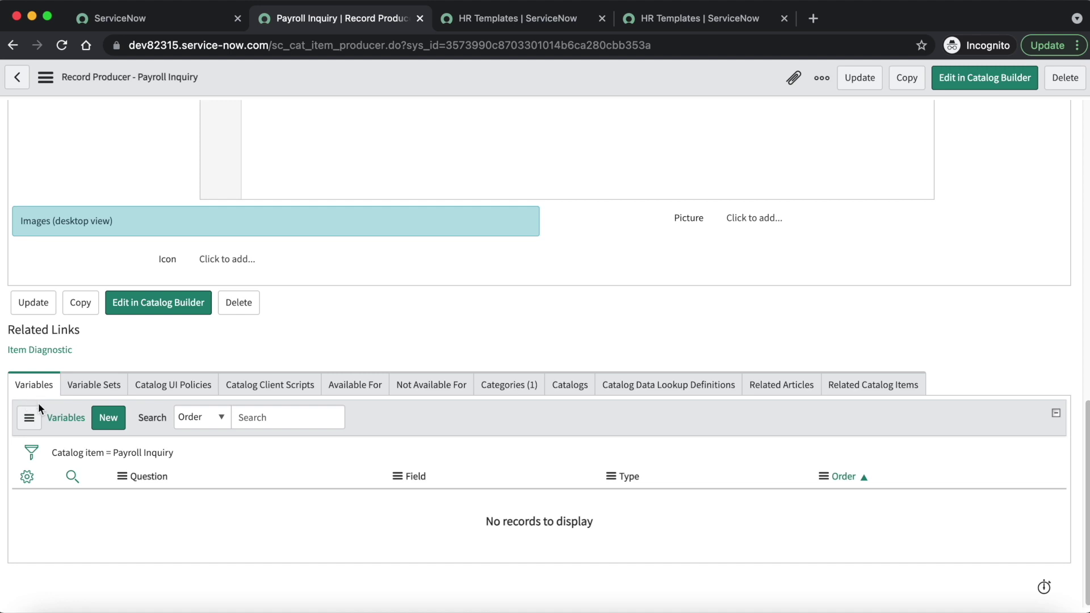
click(110, 421)
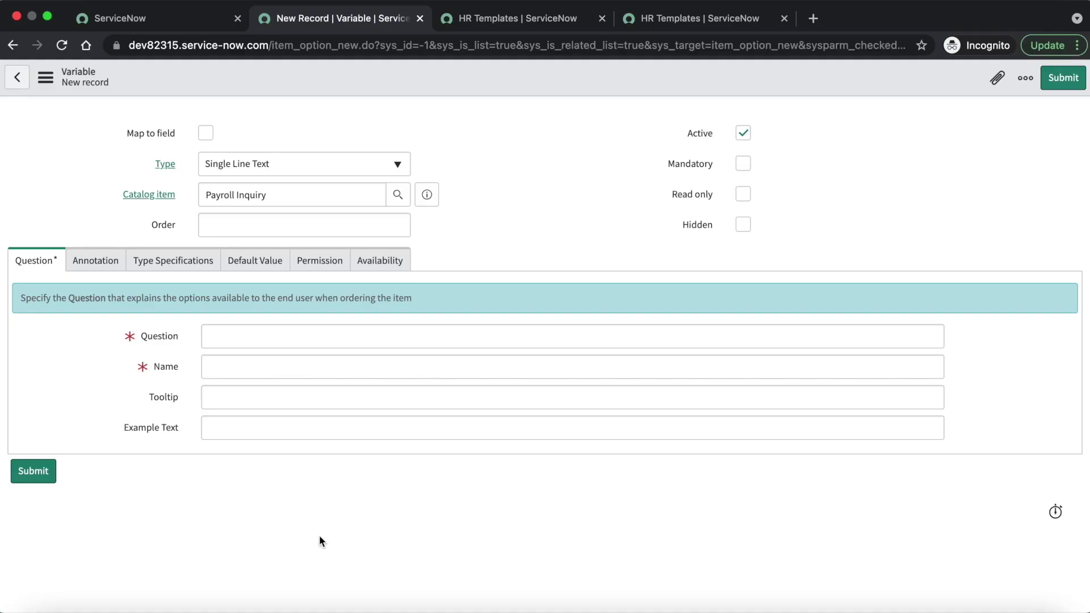
Step: Make the variable a Multi Line Text type with the question 'Describe your query'
click(244, 170)
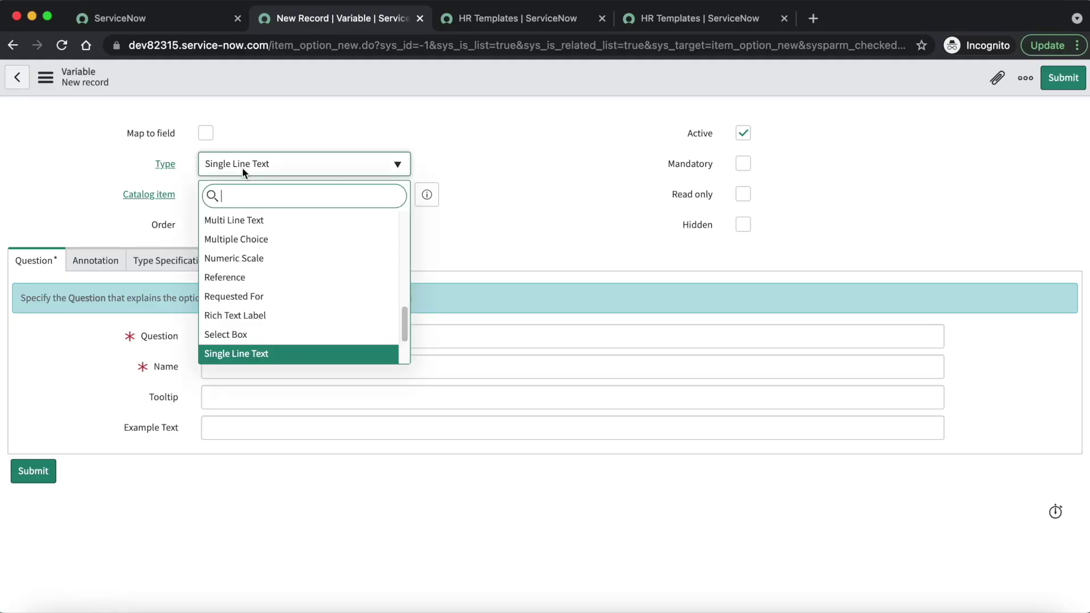
text(mult)
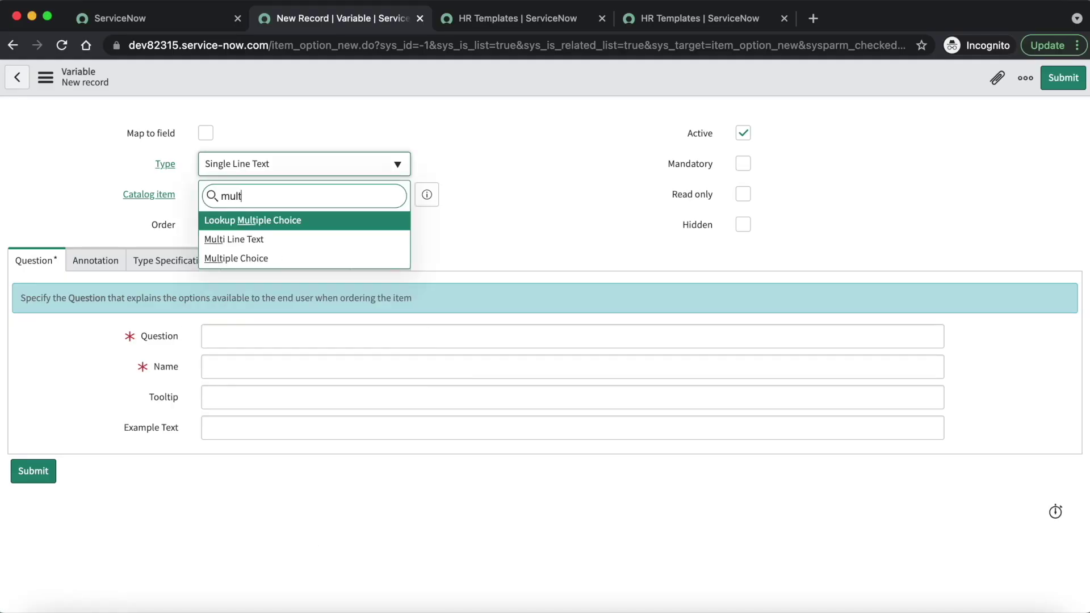
click(268, 241)
click(231, 341)
text(Desc)
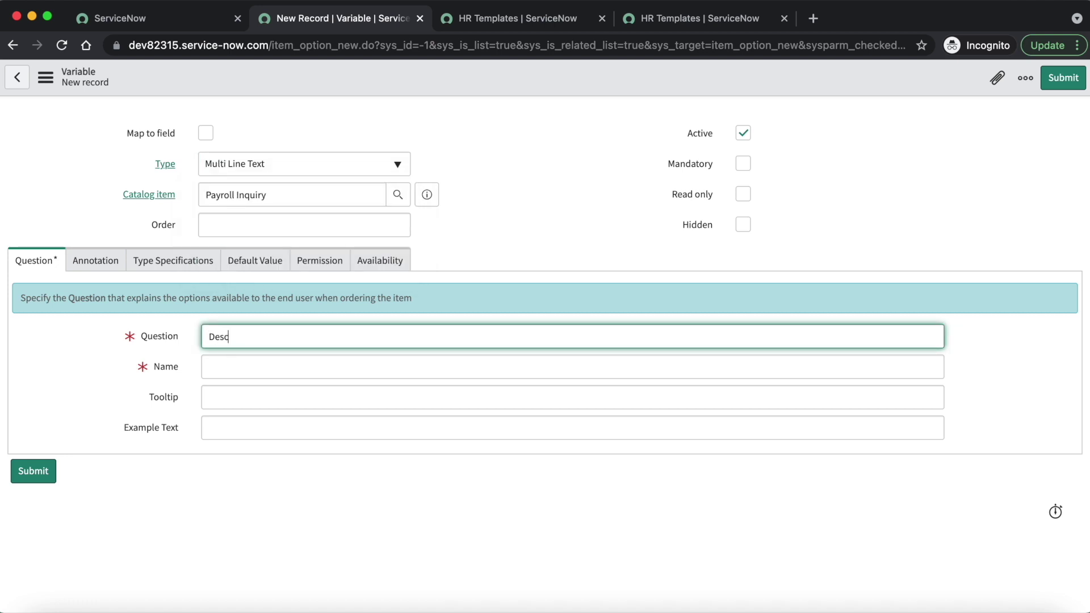
text(ribe your query)
click(497, 220)
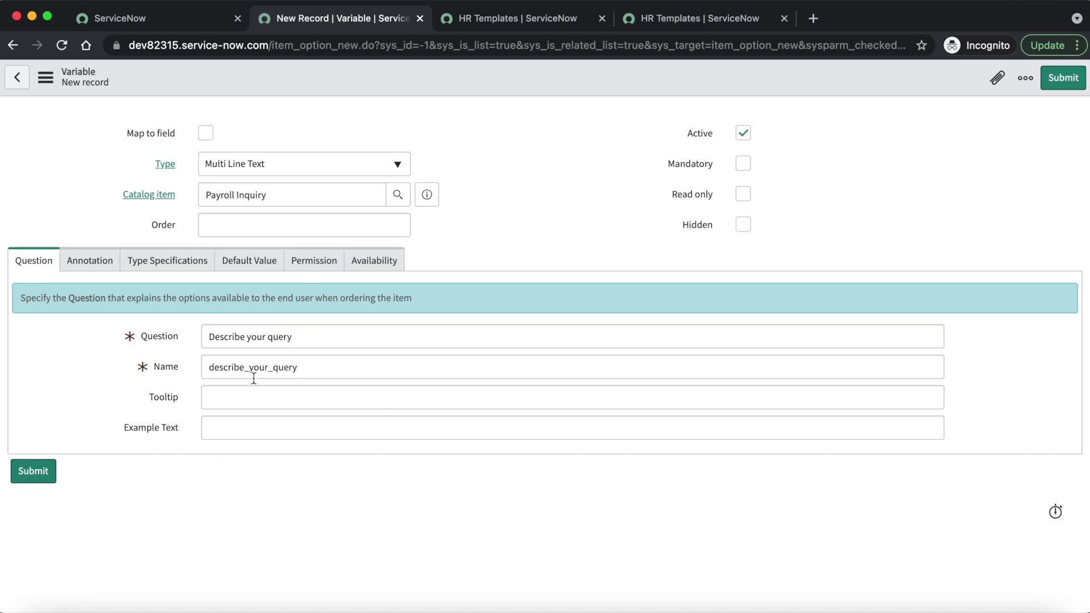
Step: Give the variable order 100, mark it mandatory, and submit it
click(337, 223)
text(100)
key(Tab)
click(741, 163)
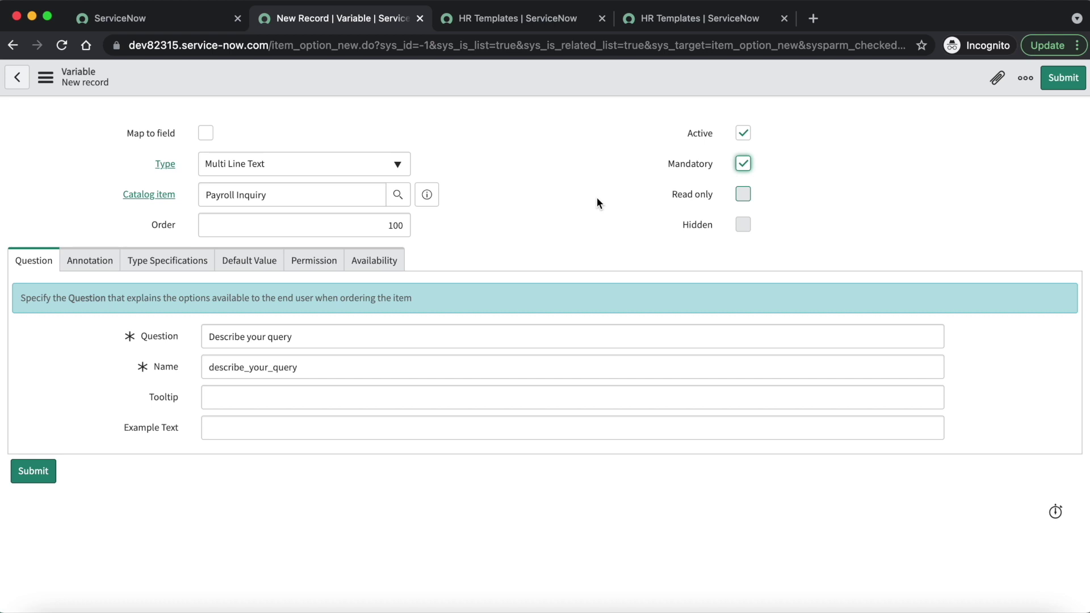
click(1061, 85)
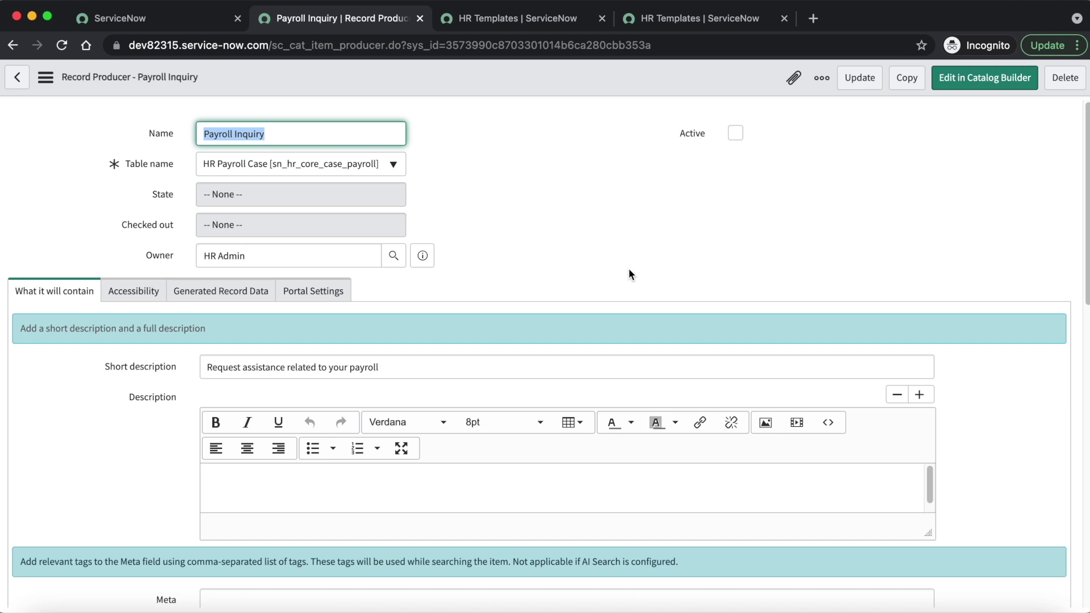
Step: Tick Active on Payroll Inquiry and save it from the form header's context menu
click(734, 134)
right_click(620, 82)
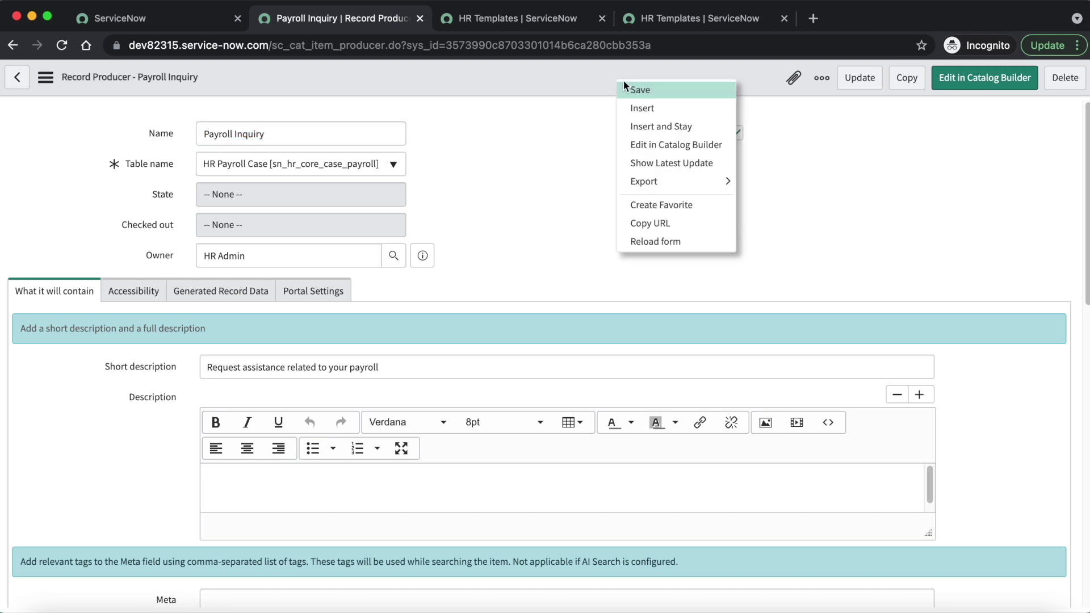
click(642, 91)
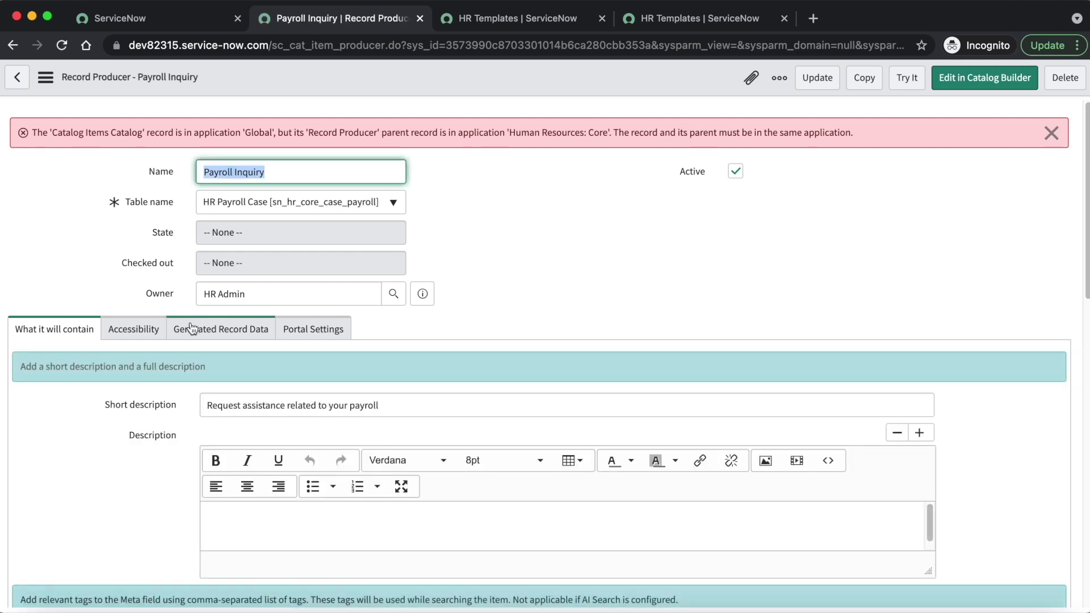
Step: On the Accessibility tab, set Category to Payroll and save the record producer
click(131, 328)
click(248, 396)
key(BackSpace)
key(BackSpace)
key(BackSpace)
key(BackSpace)
key(BackSpace)
key(BackSpace)
key(BackSpace)
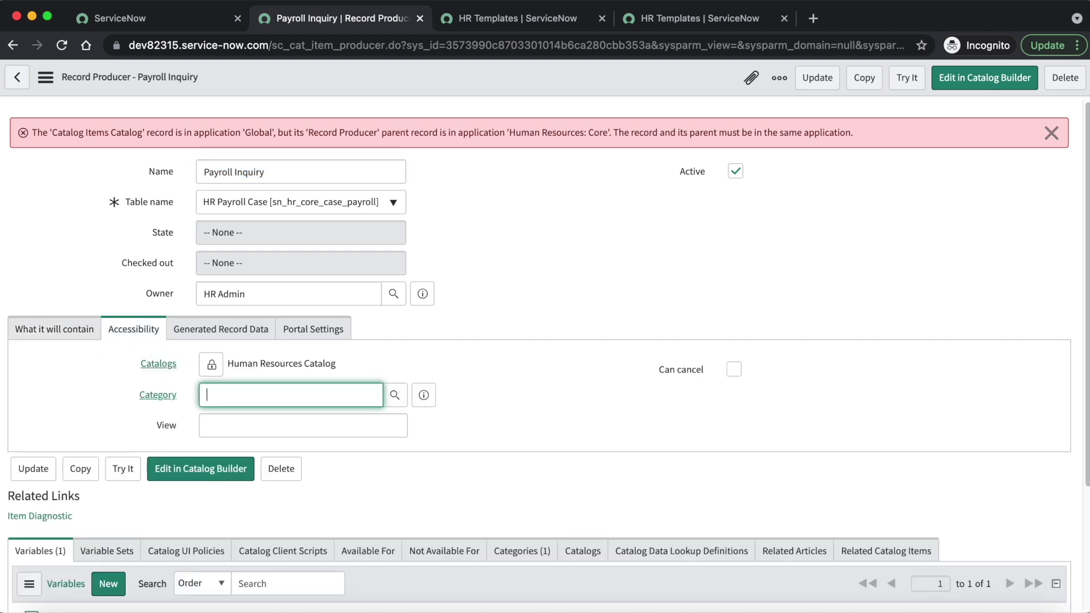
text(payr)
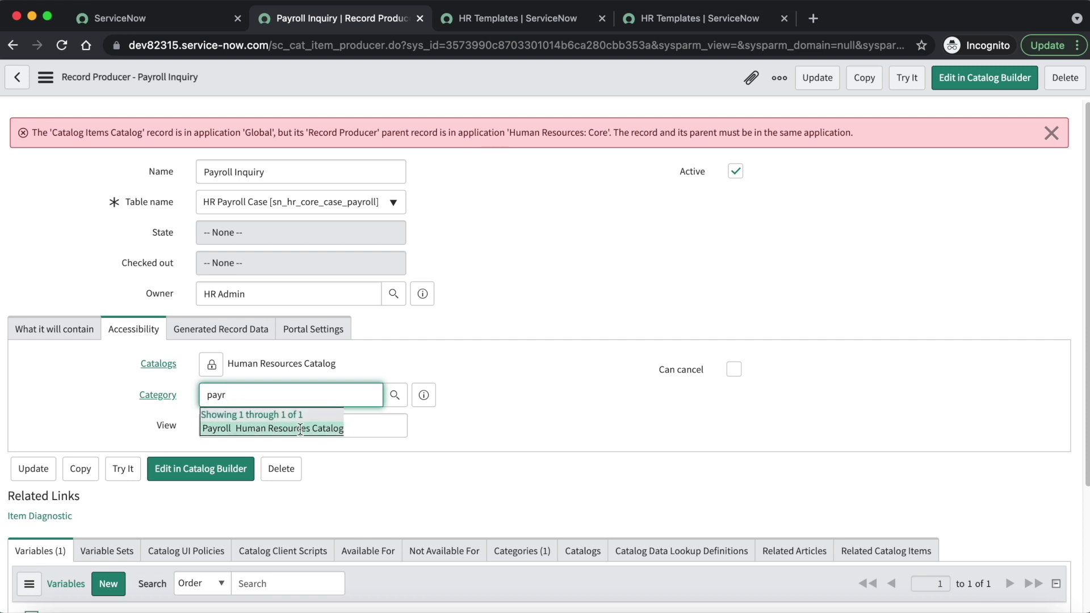
click(301, 429)
right_click(527, 70)
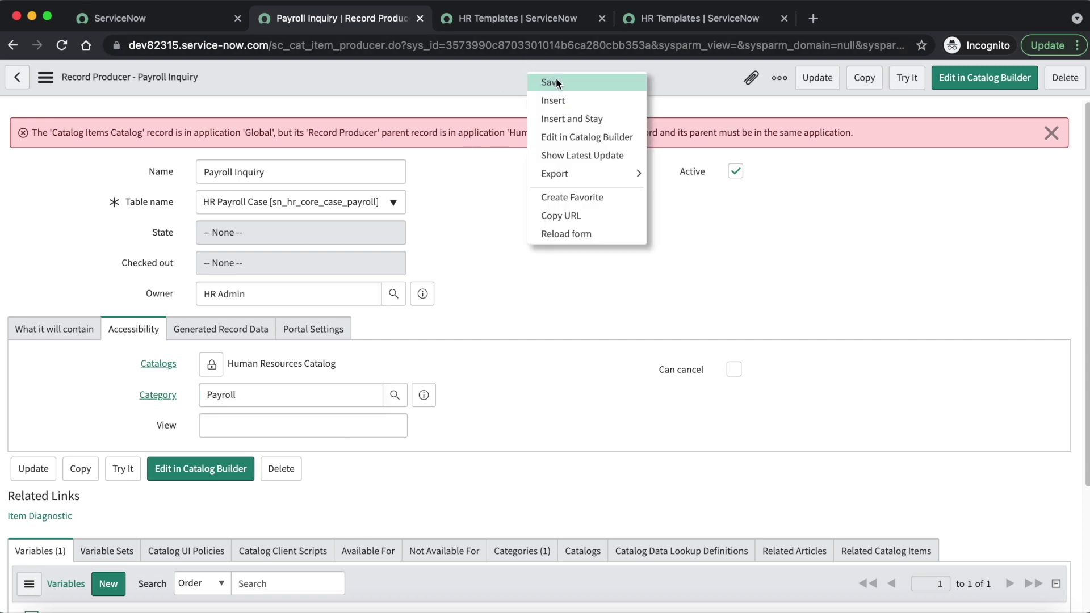
click(557, 82)
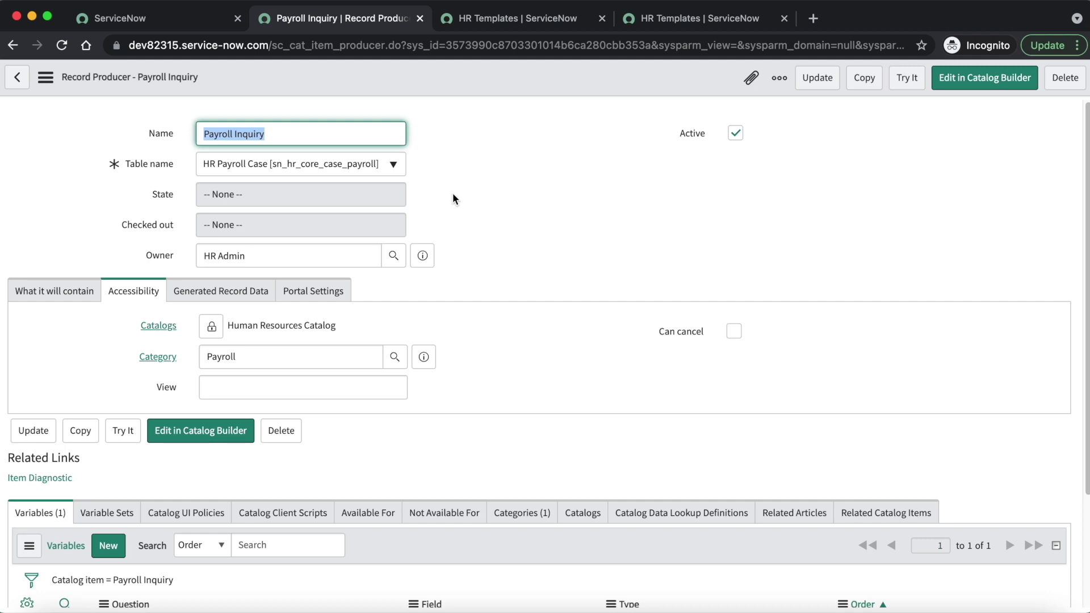
Step: Load dev82315.service-now.com/esc in a new incognito tab using the copied instance address
click(435, 126)
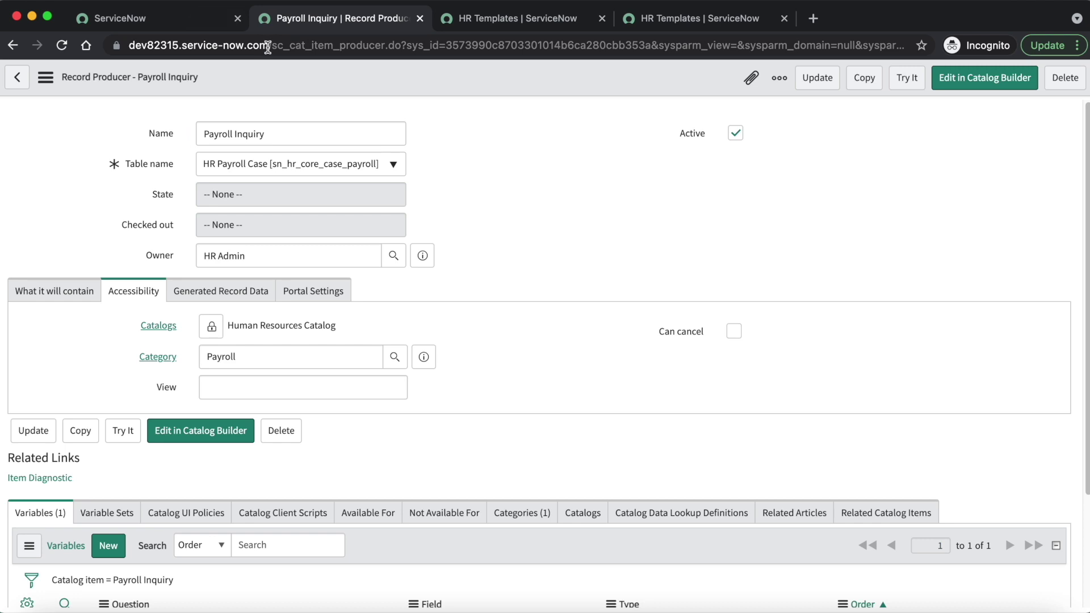
drag(267, 46, 75, 52)
key(super+c)
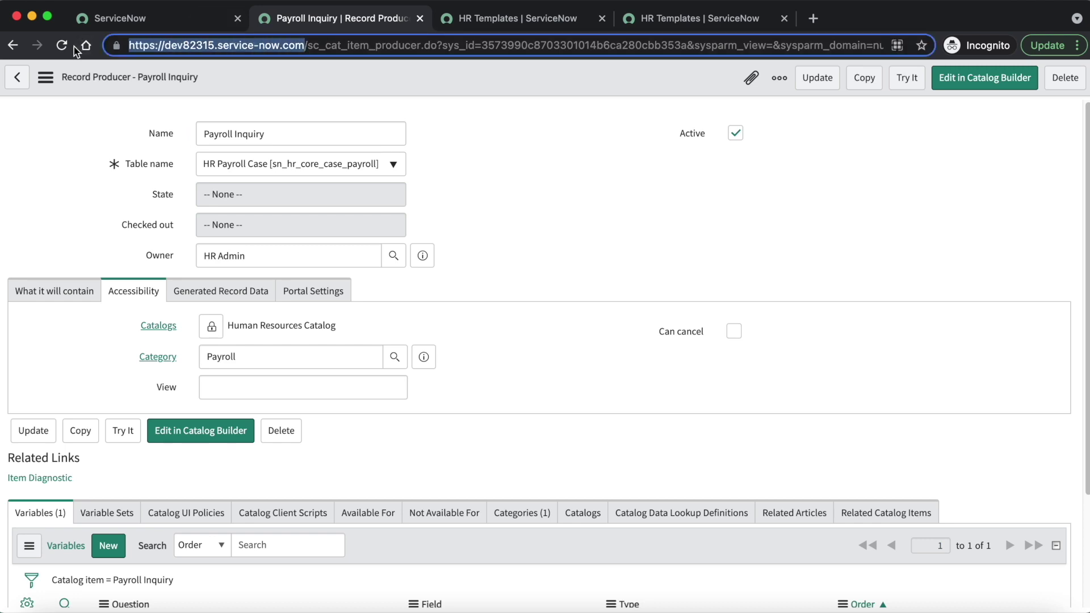
click(813, 18)
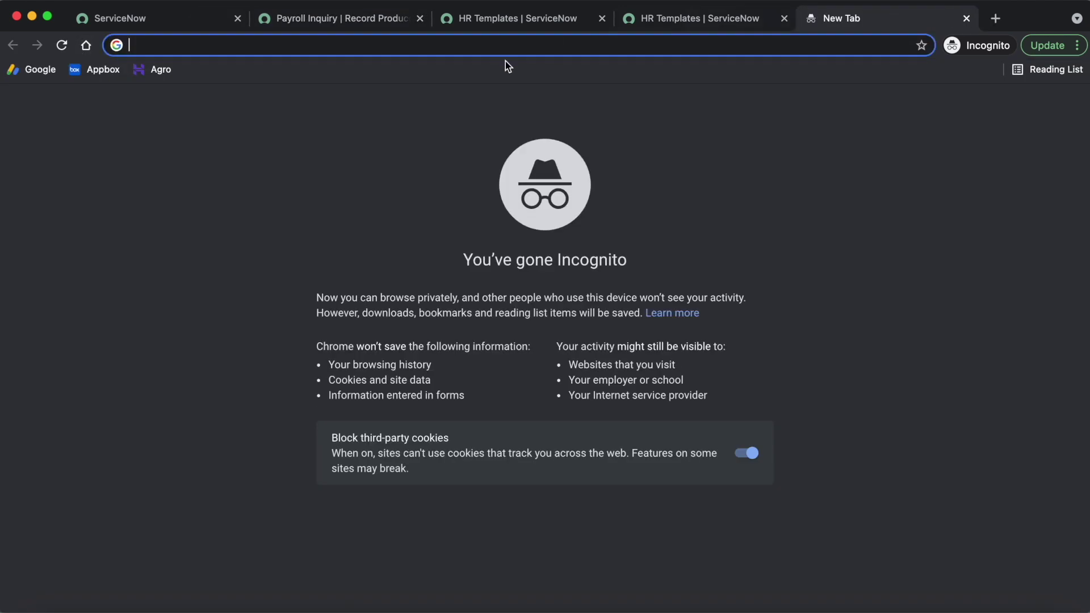
key(super+v)
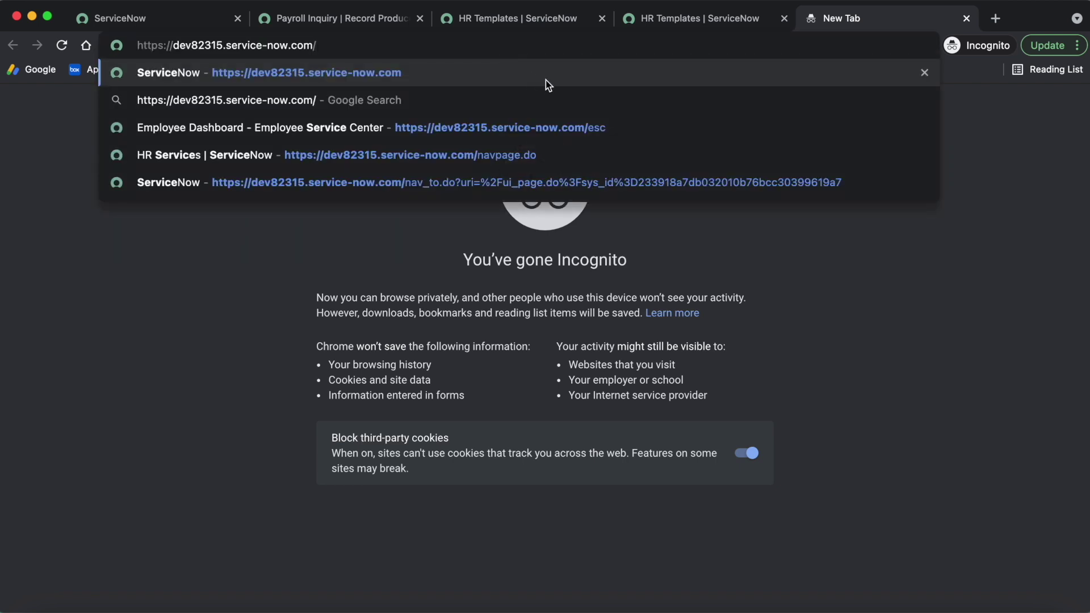
text(esc)
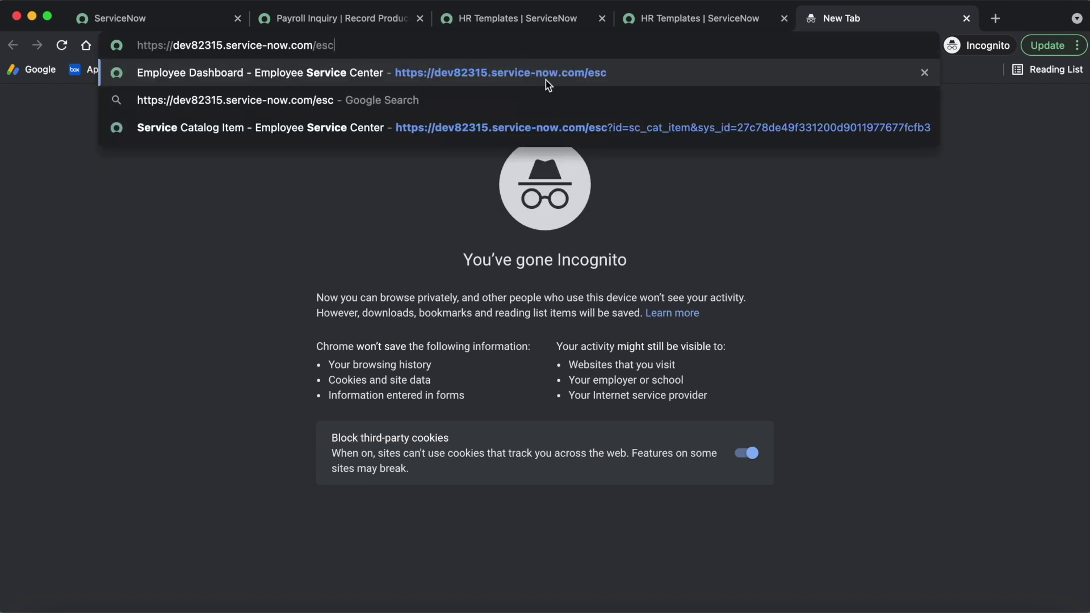
key(Return)
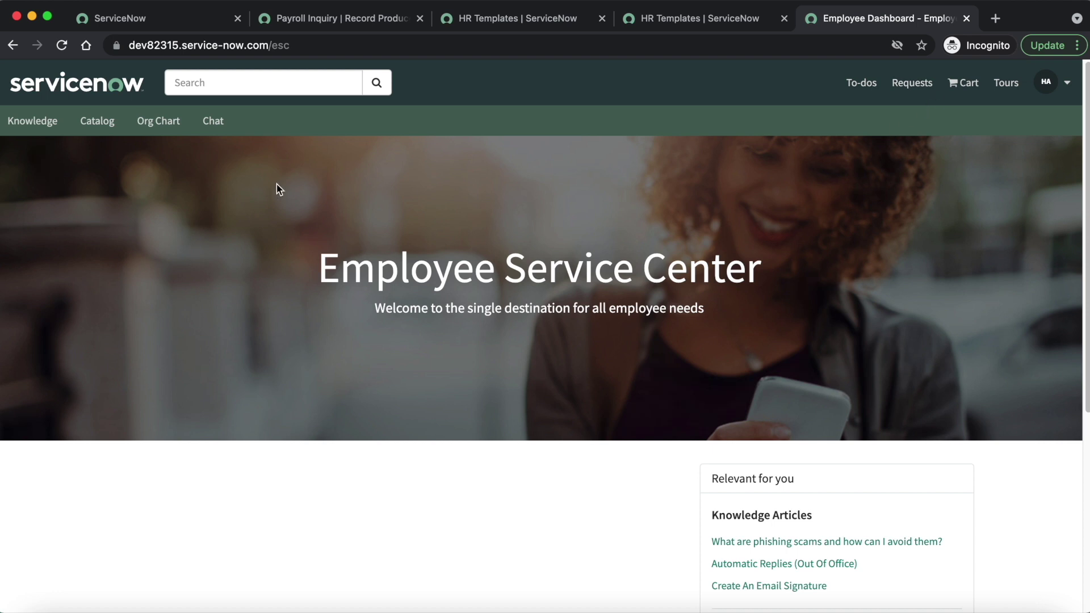
Step: Browse the Catalog, filter to the Payroll category, and open the Payroll Inquiry card
click(105, 129)
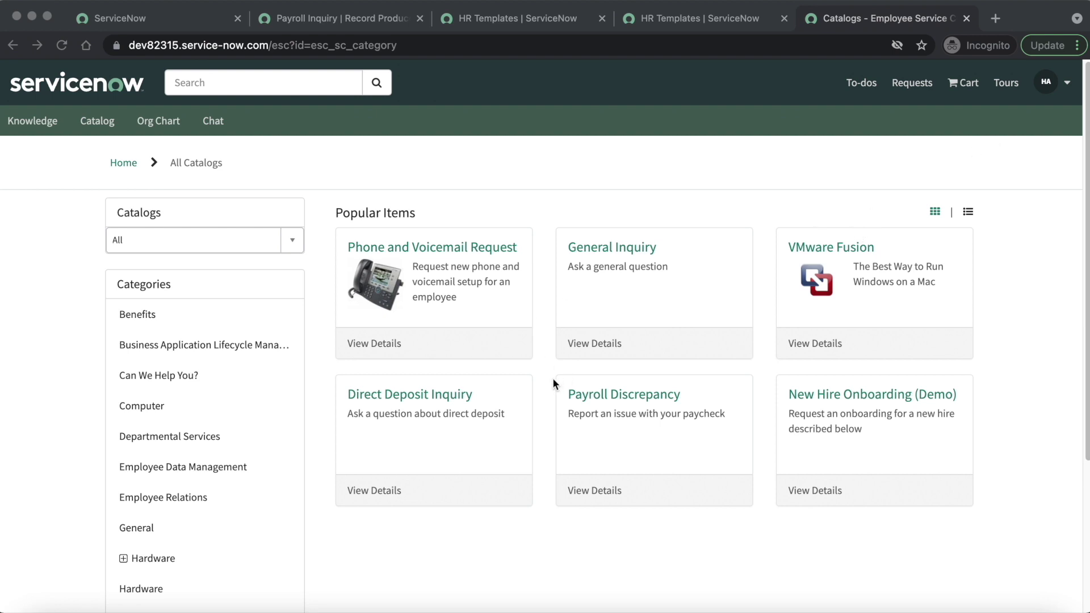
scroll(554, 376, down, 4)
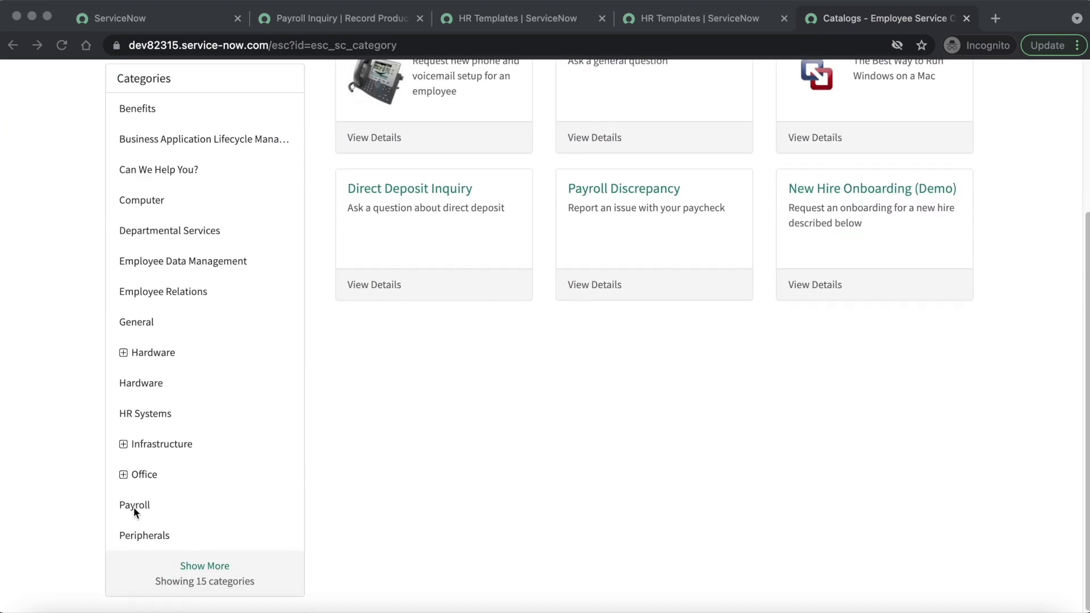
click(135, 506)
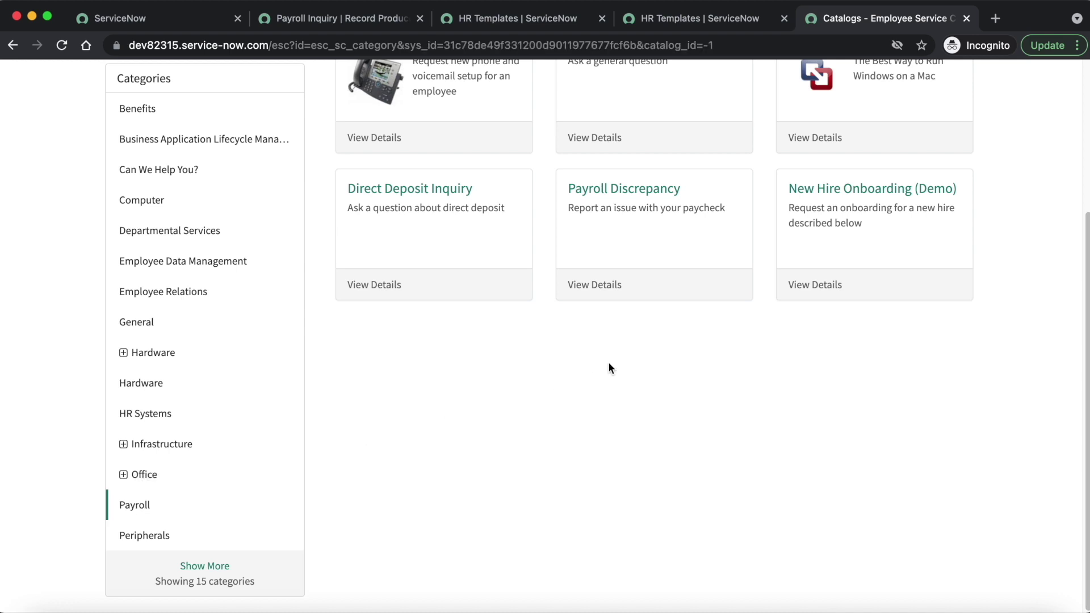
scroll(617, 366, down, 4)
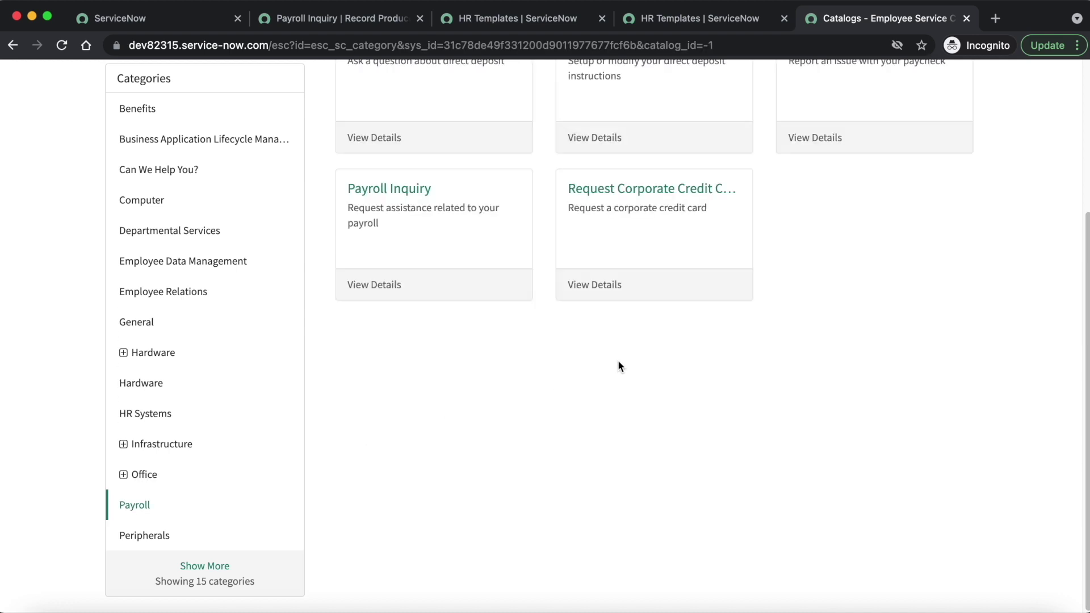
scroll(641, 374, up, 4)
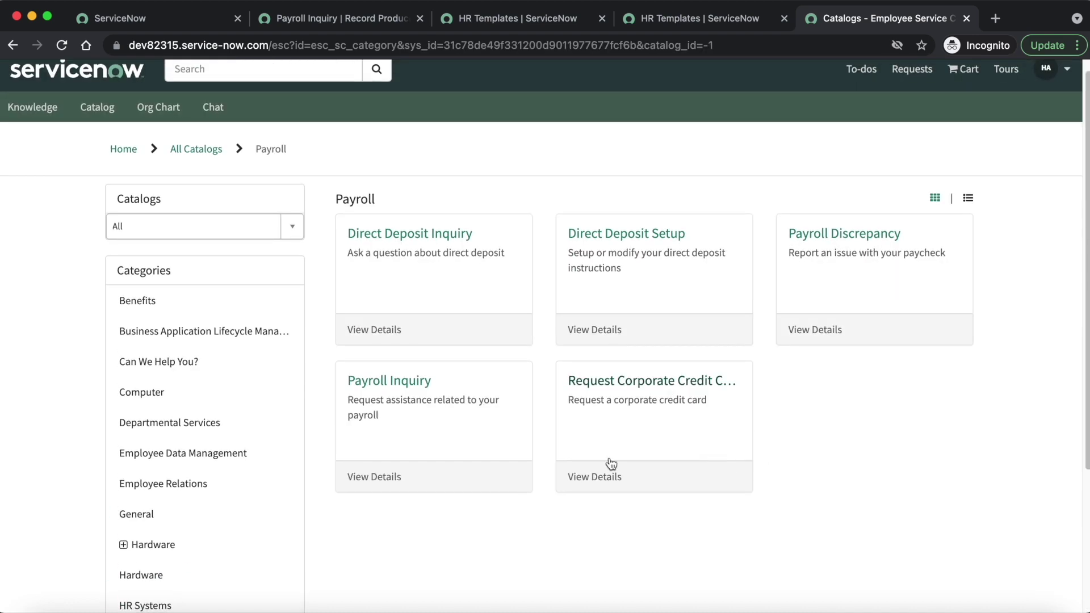
scroll(437, 474, up, 1)
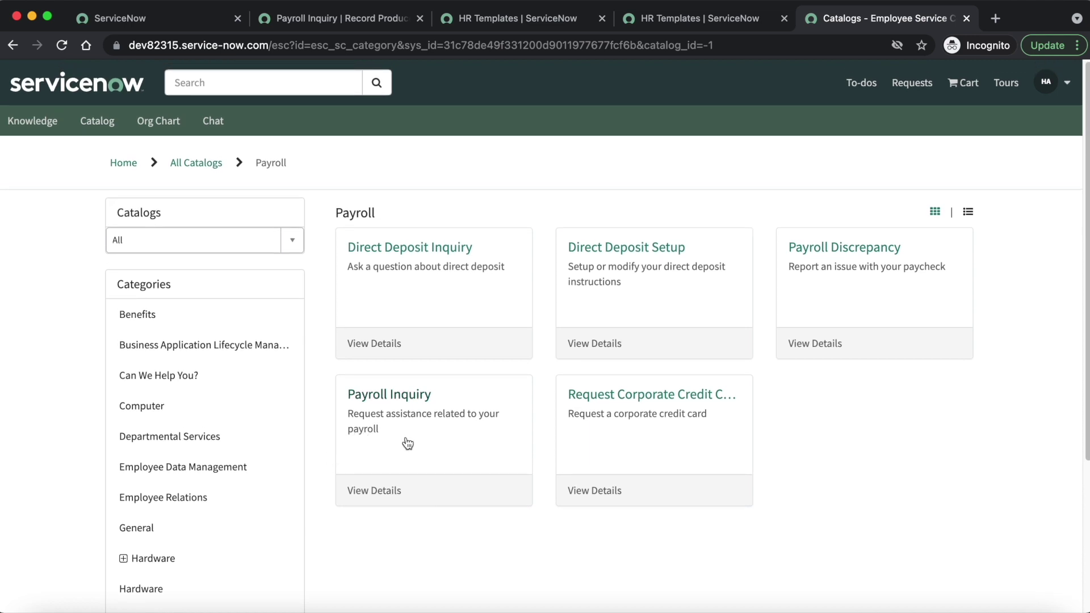
click(430, 404)
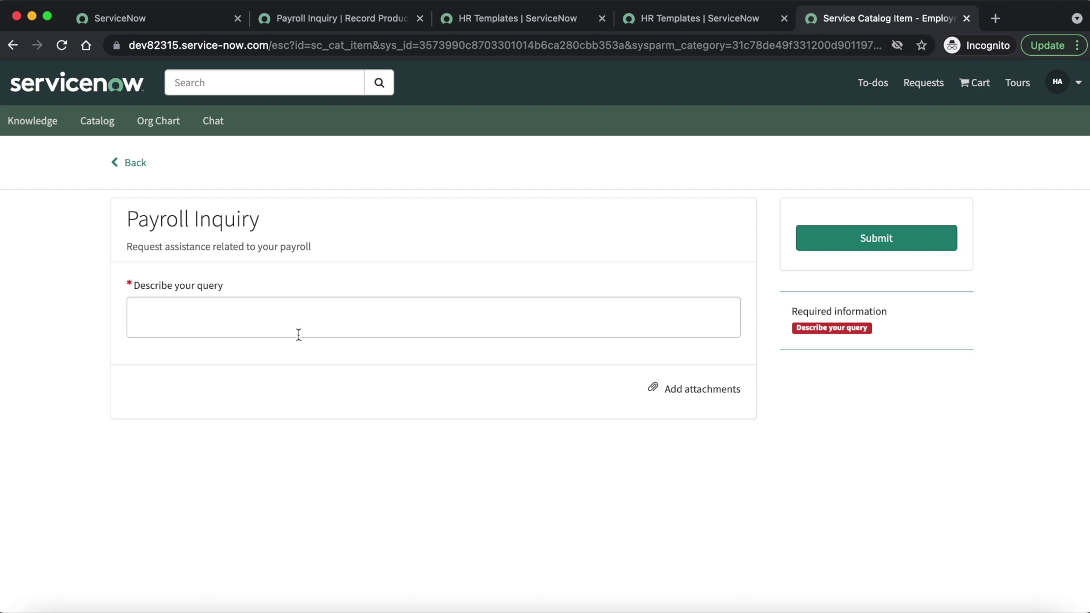
Step: Enter 'Test' in Describe your query and submit the Payroll Inquiry request
click(253, 322)
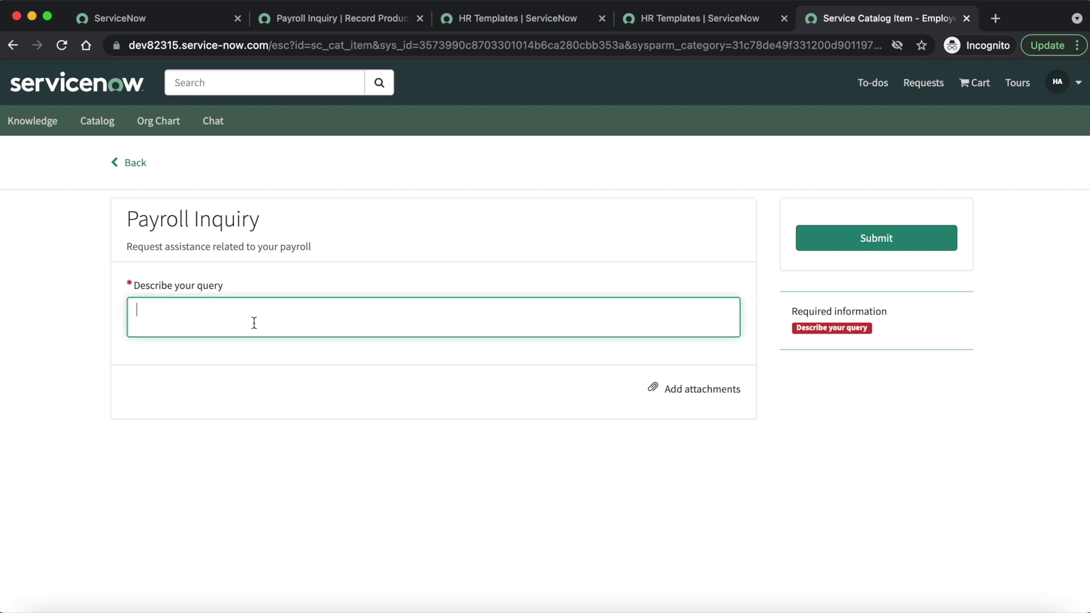
text(Test)
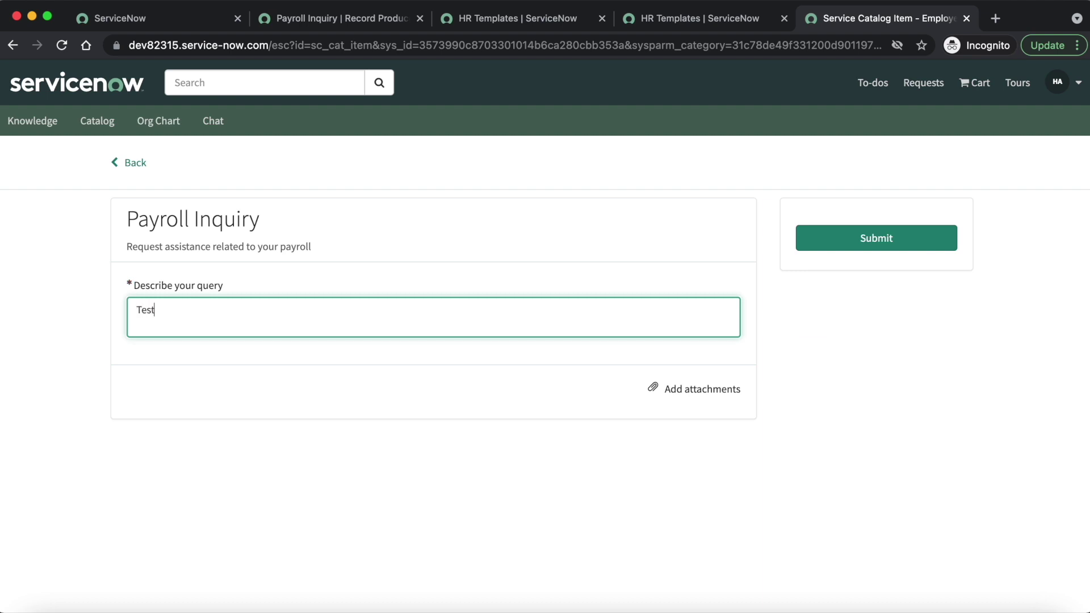
click(872, 243)
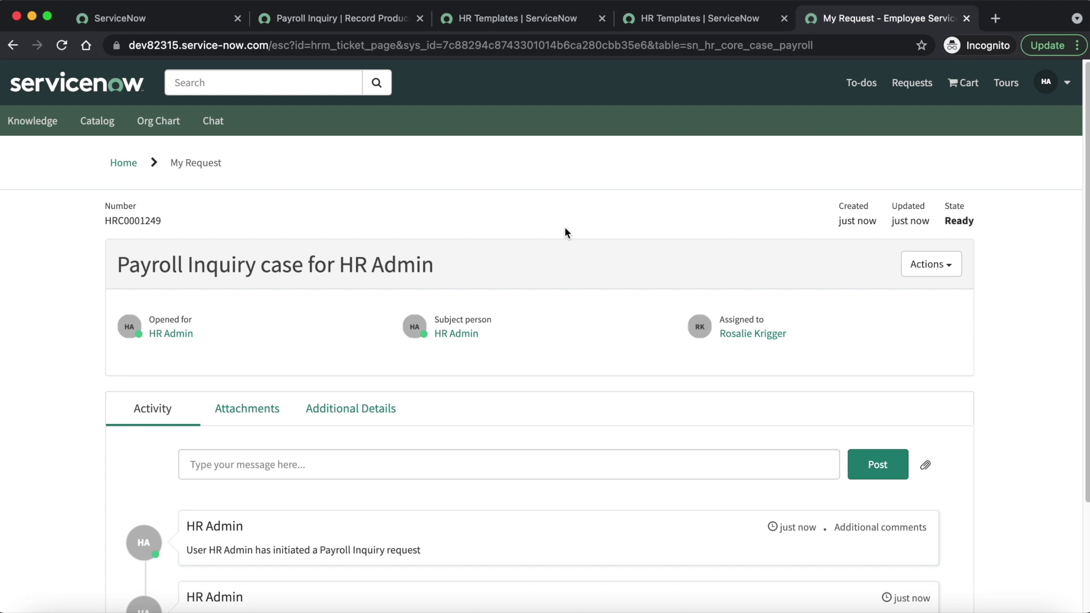
Step: Filter the navigator for 'manage hr' and open Manage HR Catalog in its new tab
click(155, 22)
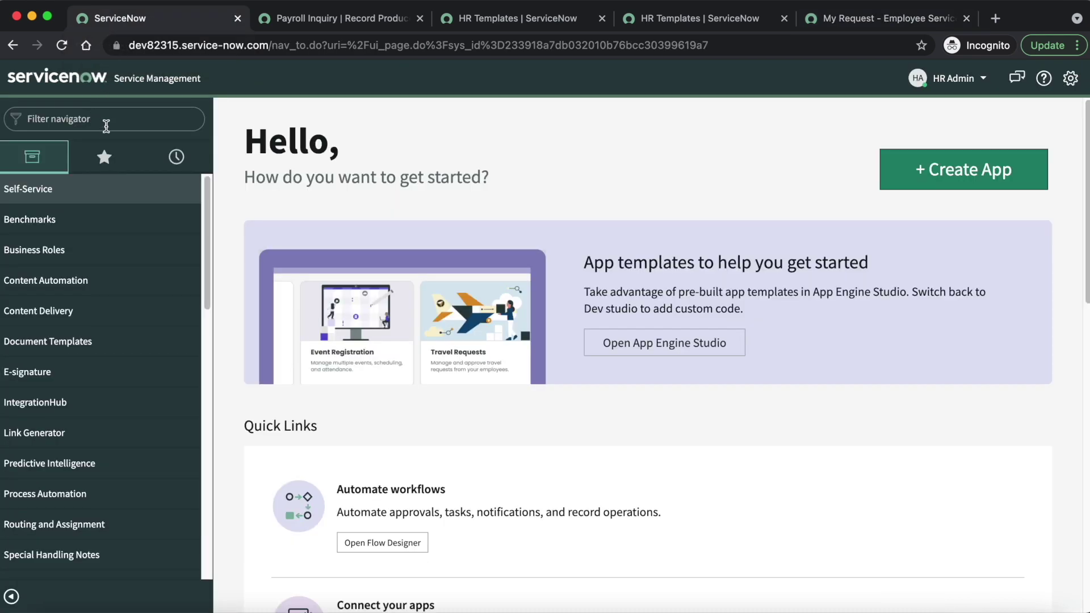
click(106, 121)
text(mama)
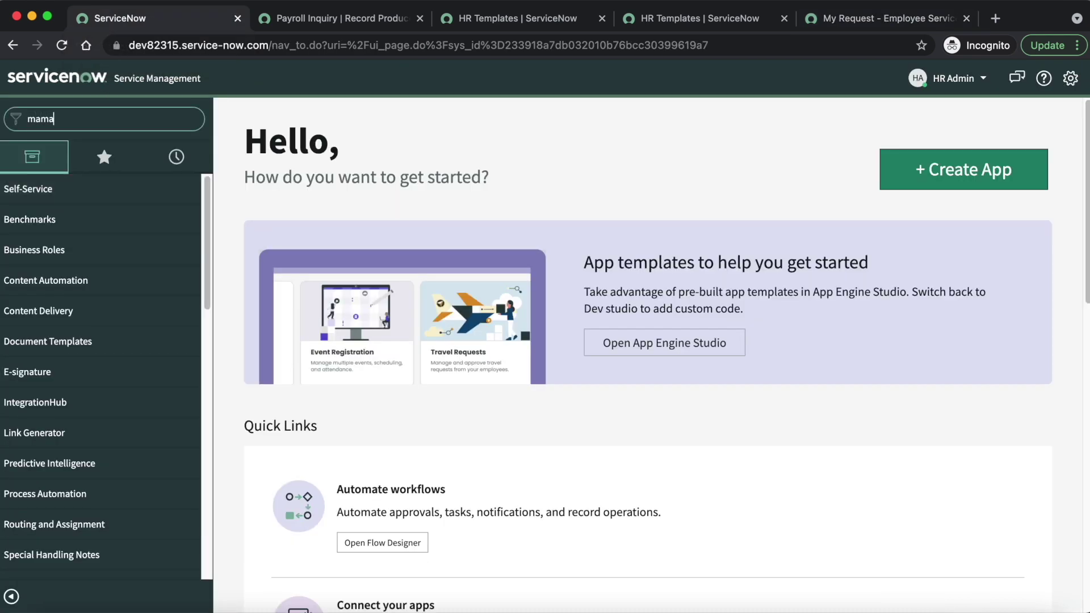
key(BackSpace)
key(BackSpace)
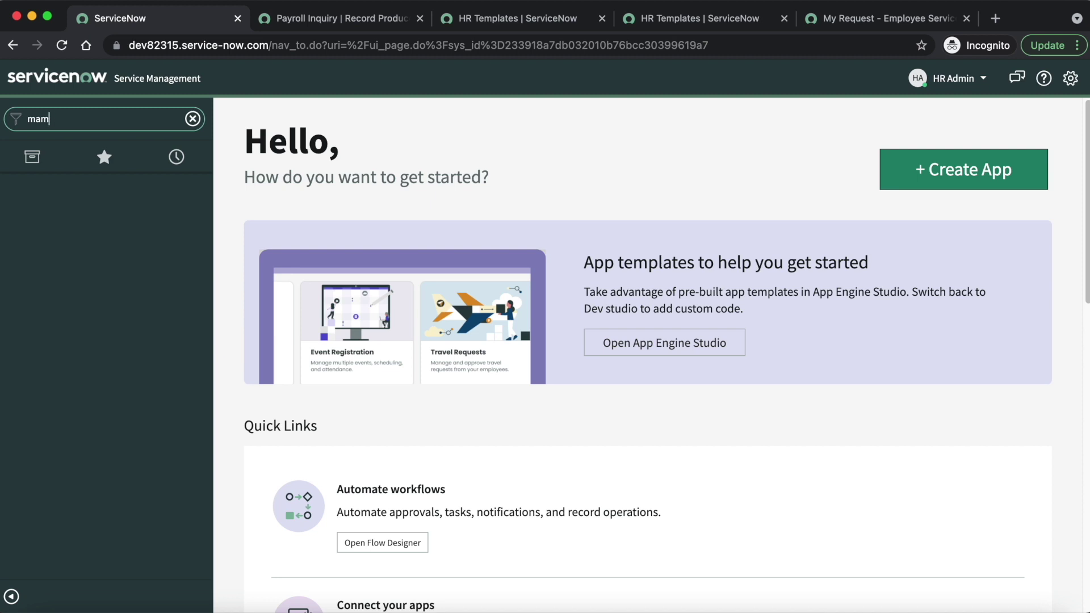
text(nage)
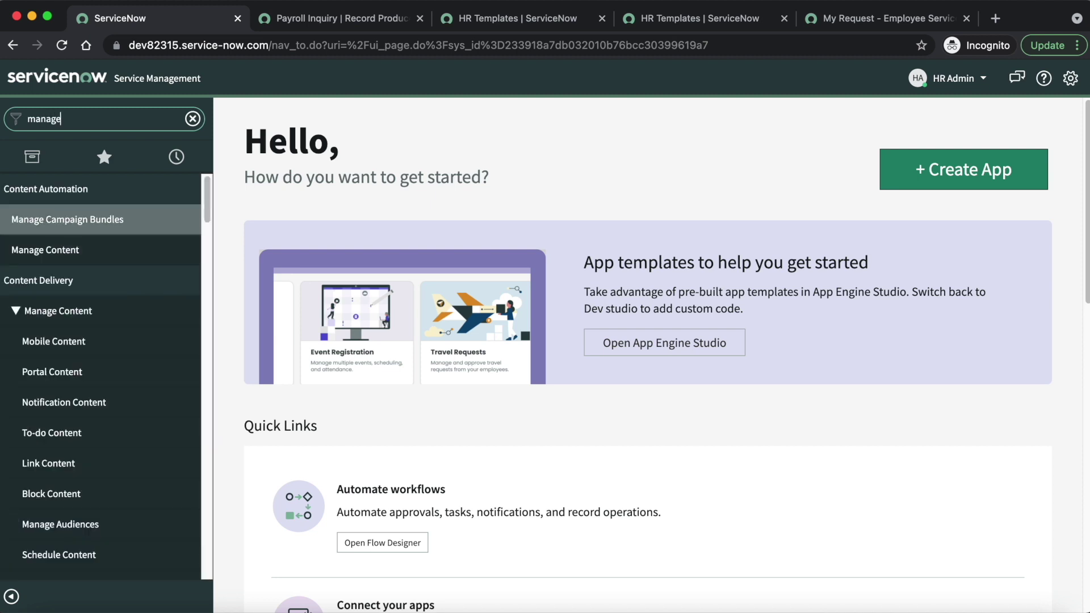
text( hr)
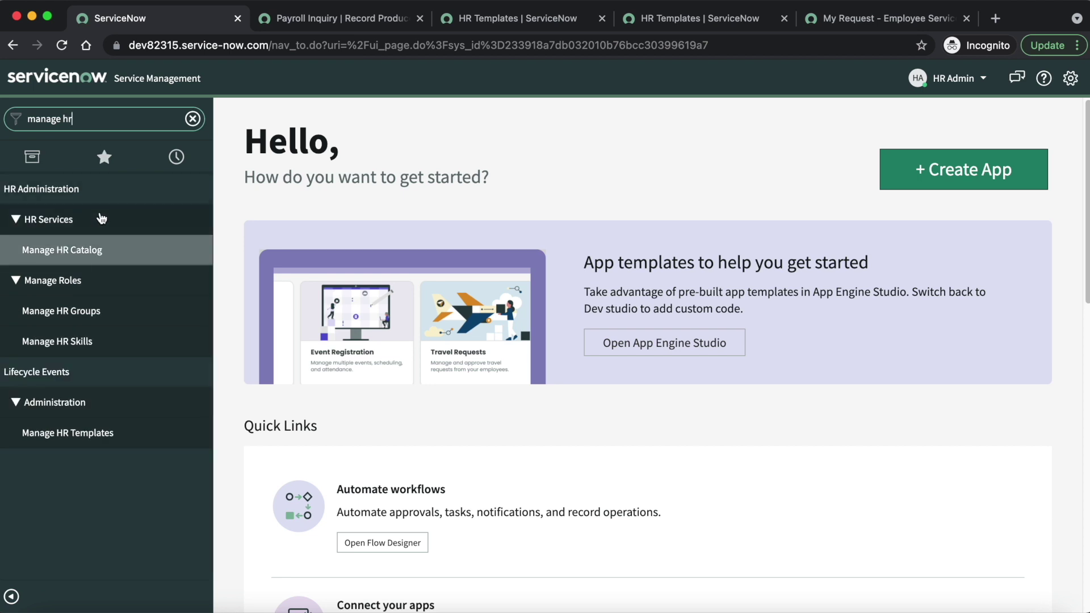
click(83, 257)
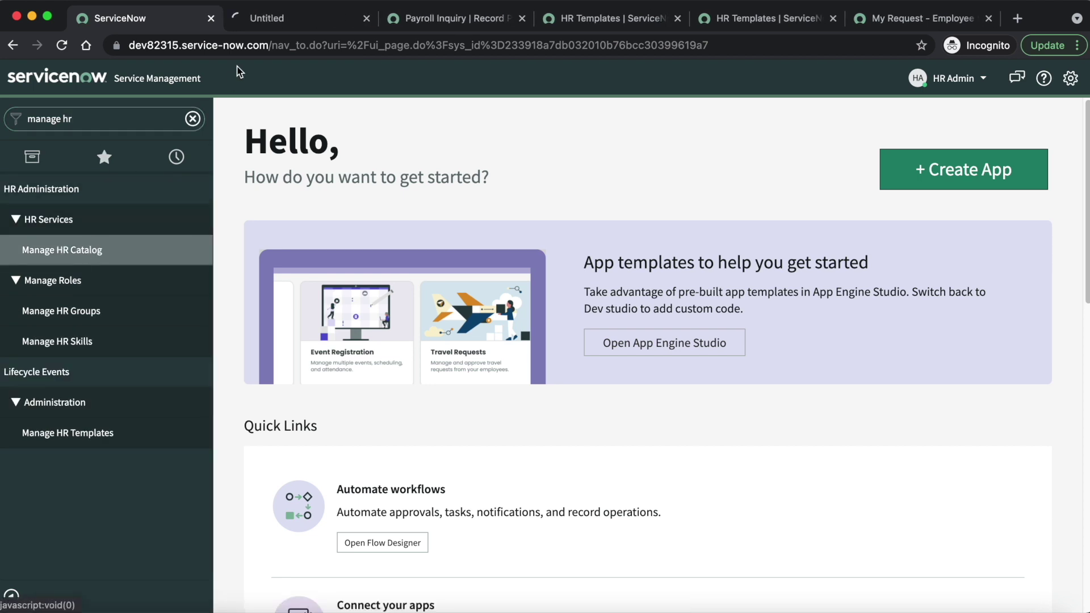
click(298, 20)
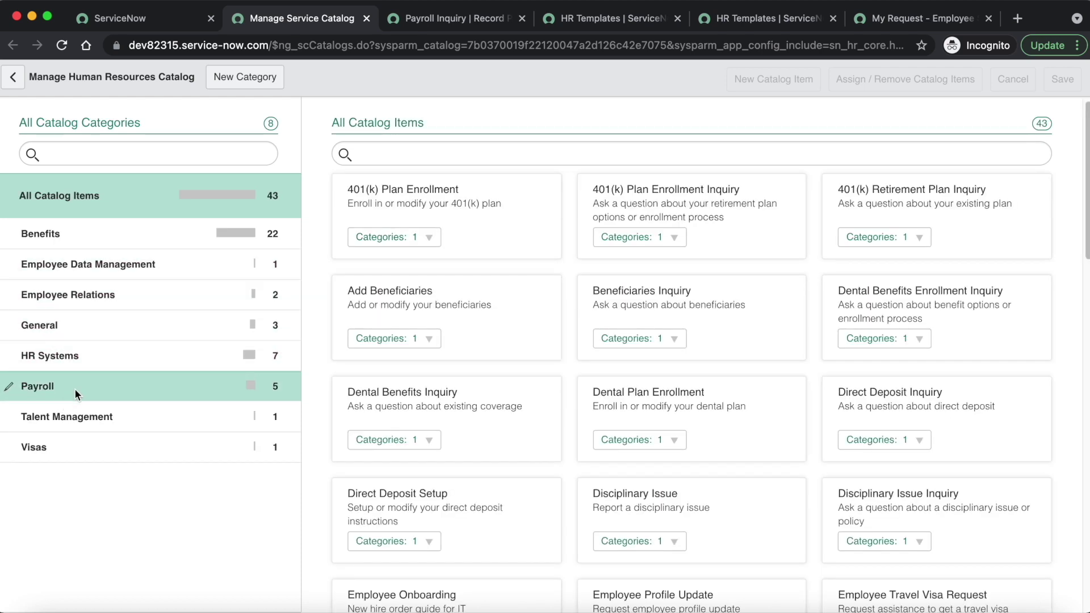
Step: Filter the HR catalog to the Payroll category and view Payroll Inquiry's linked knowledge articles
click(79, 388)
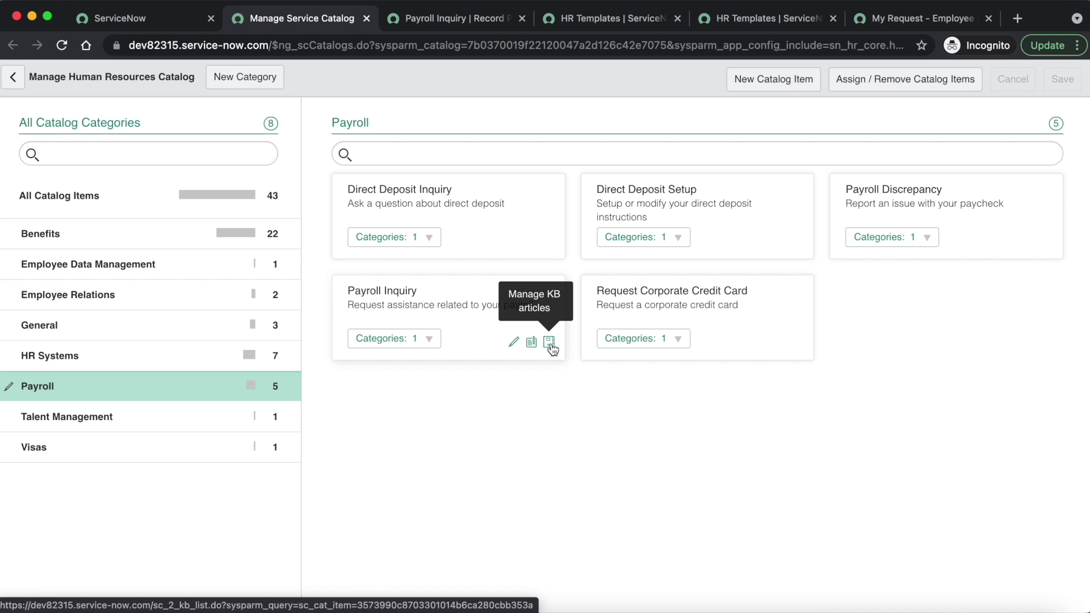
click(549, 342)
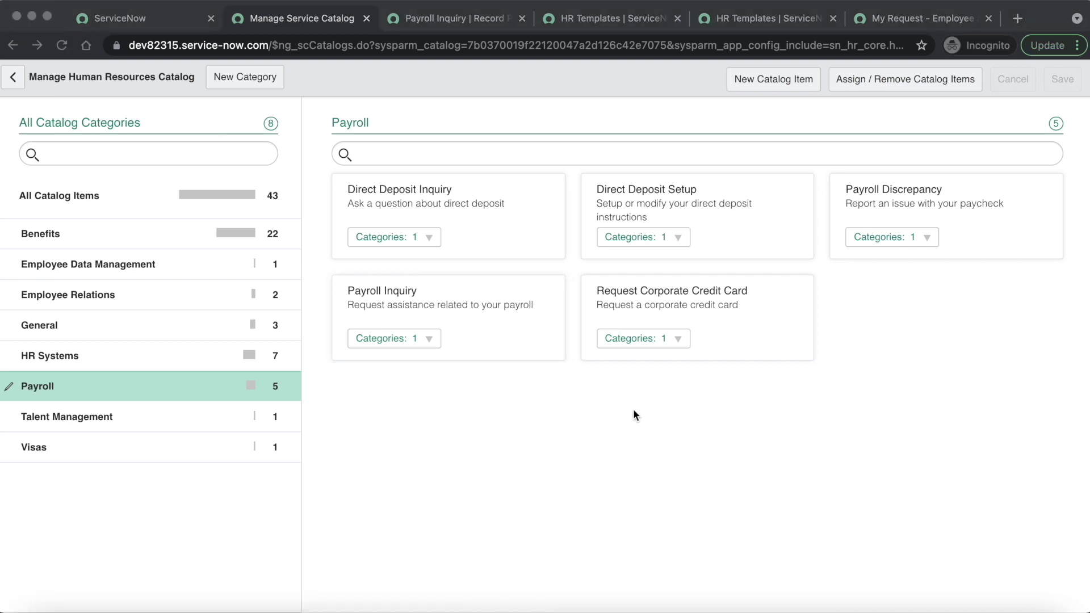